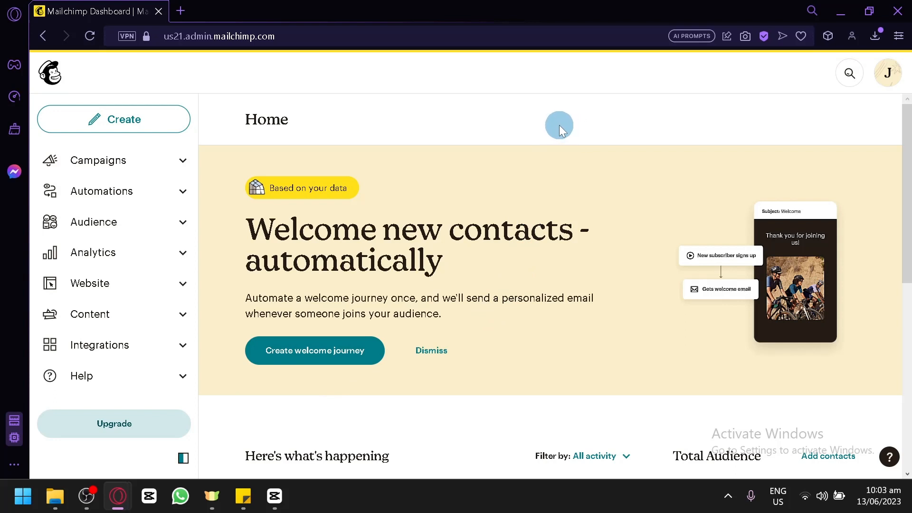
Open the creation page and review the email, website, signup form, ad and social post options
left_click(112, 122)
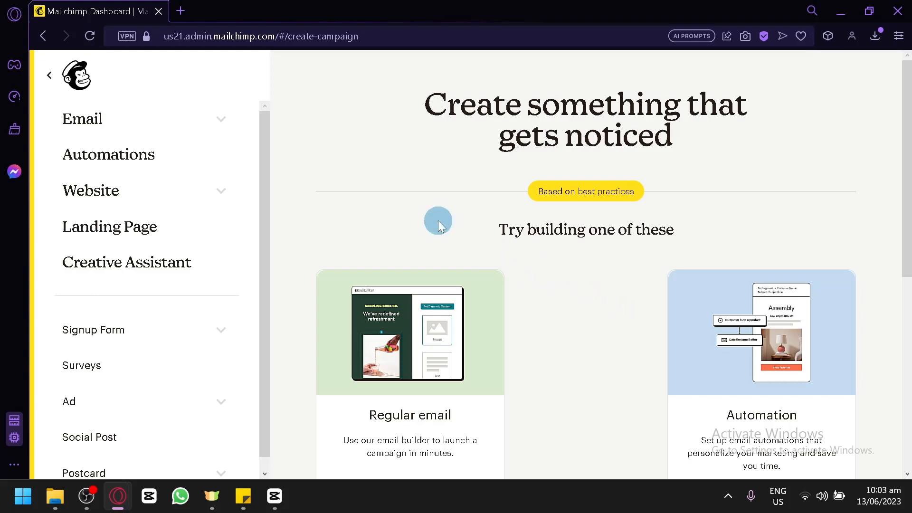
left_click(229, 121)
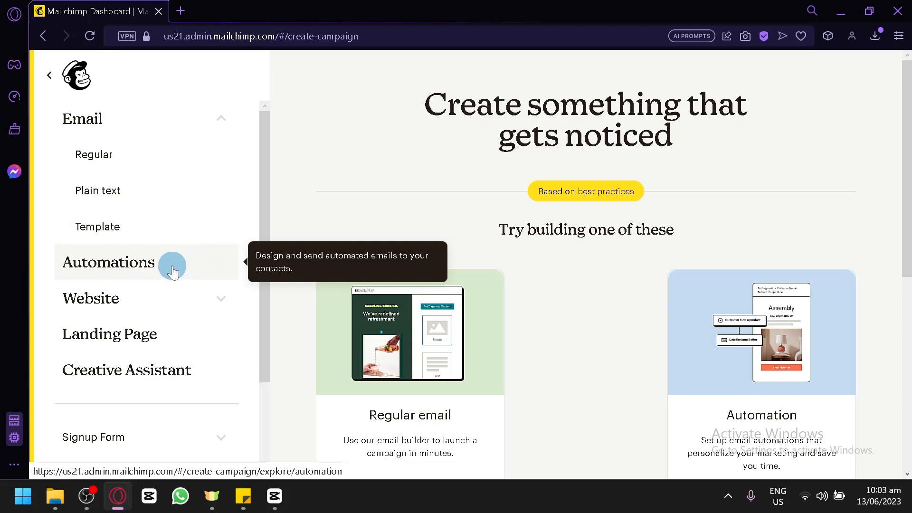
left_click(209, 312)
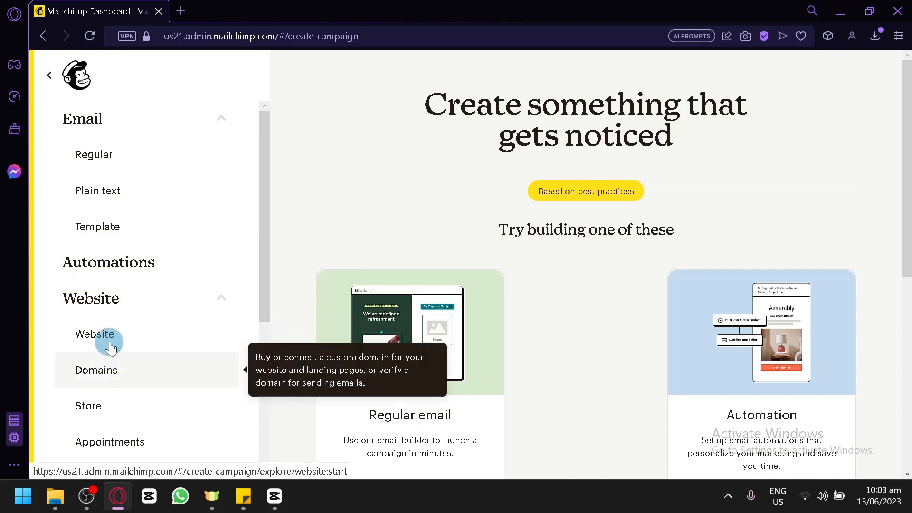
scroll(136, 409, "down", 2)
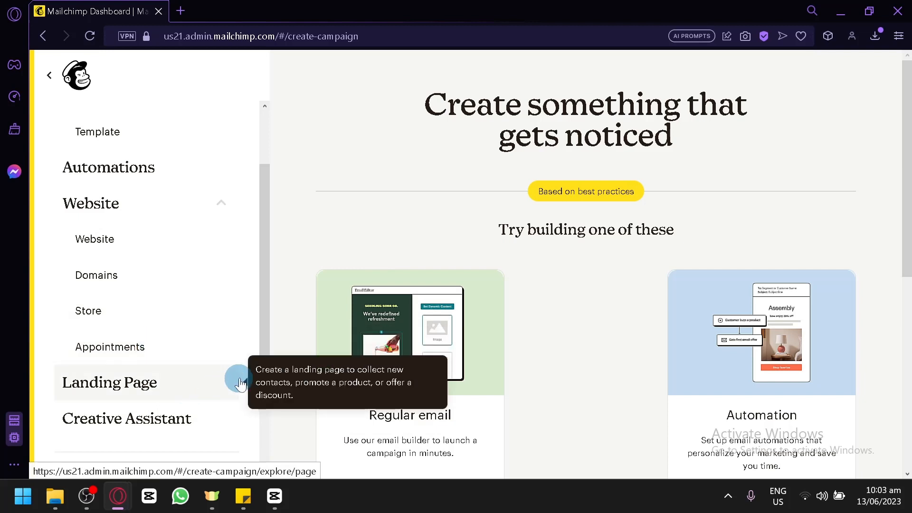
scroll(149, 378, "down", 2)
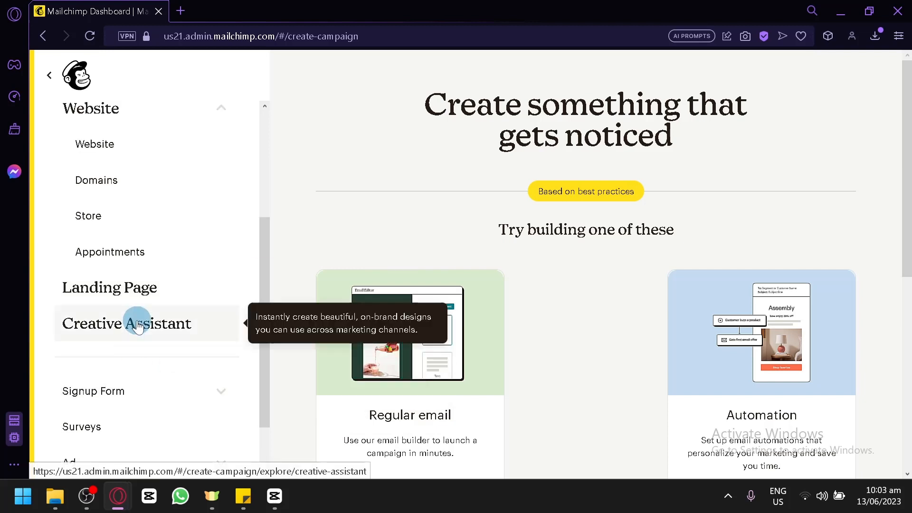
scroll(137, 327, "down", 2)
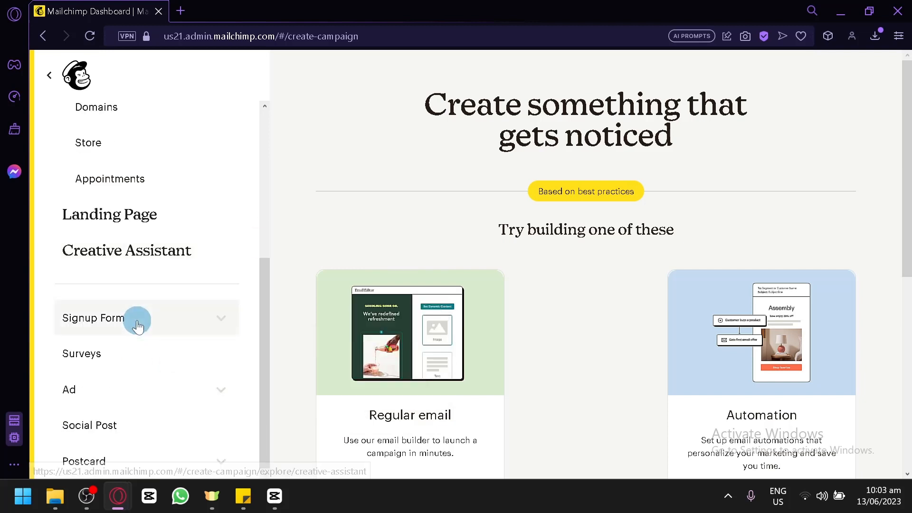
left_click(216, 318)
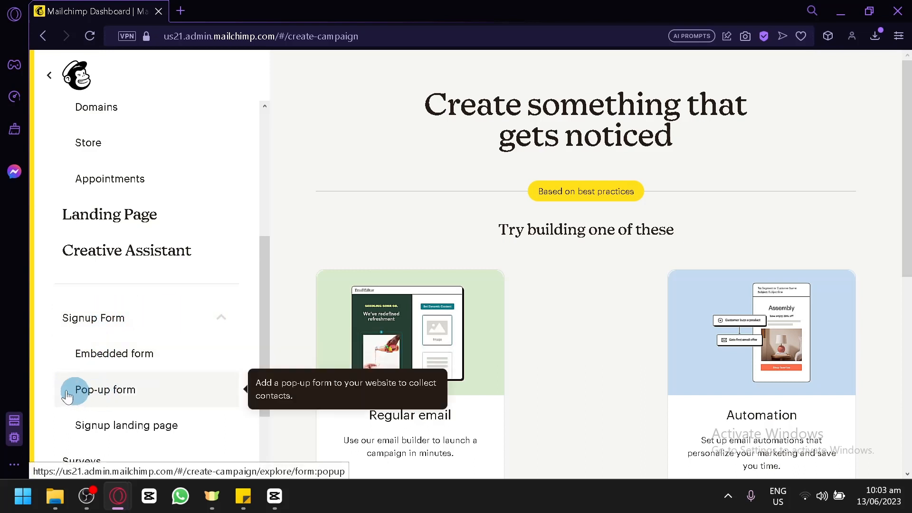
scroll(119, 404, "down", 3)
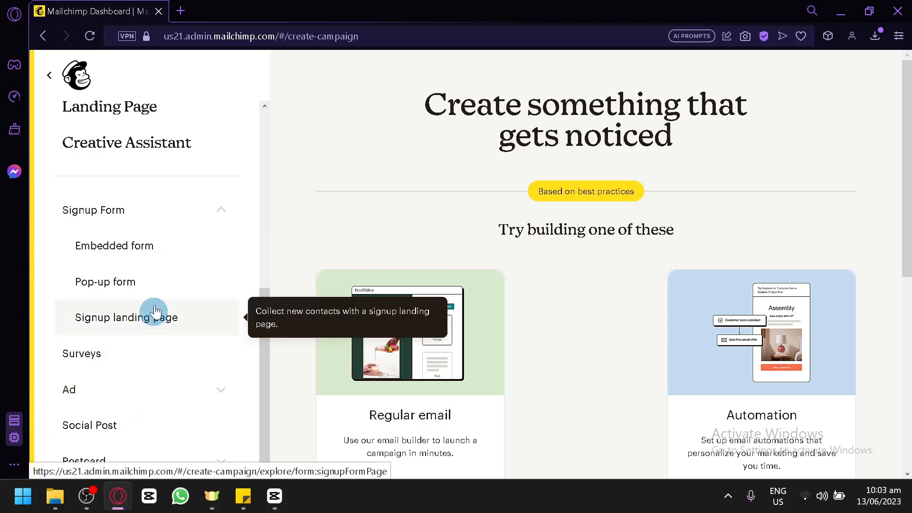
left_click(230, 399)
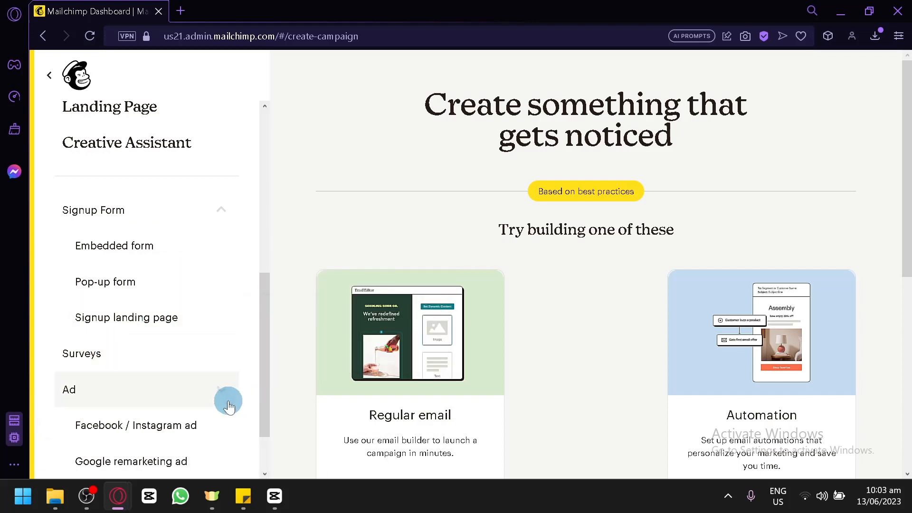
scroll(227, 404, "down", 2)
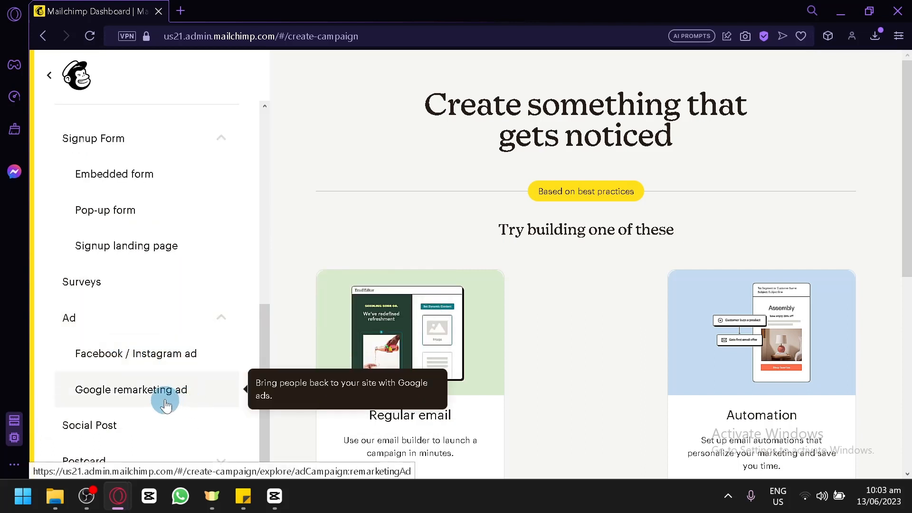
left_click(227, 435)
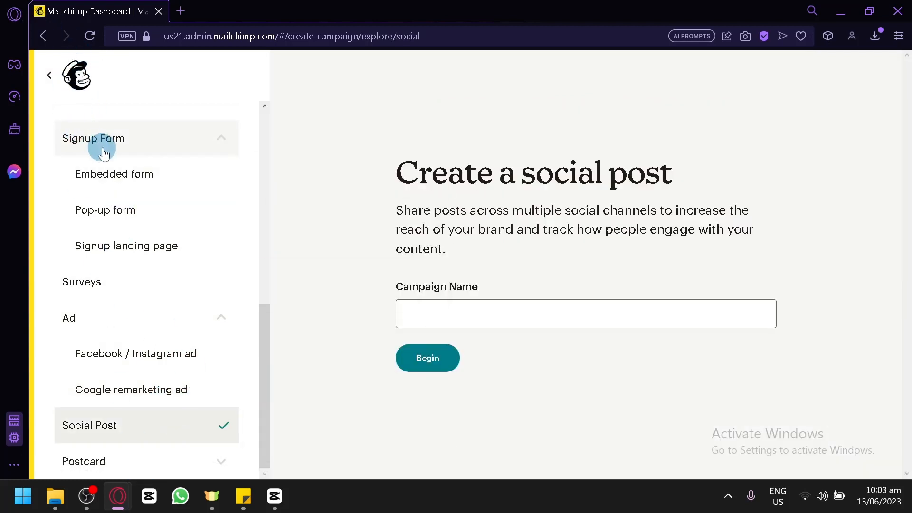
View the creation form for a regular email and collapse the list of email types
scroll(102, 146, "up", 5)
scroll(121, 169, "up", 3)
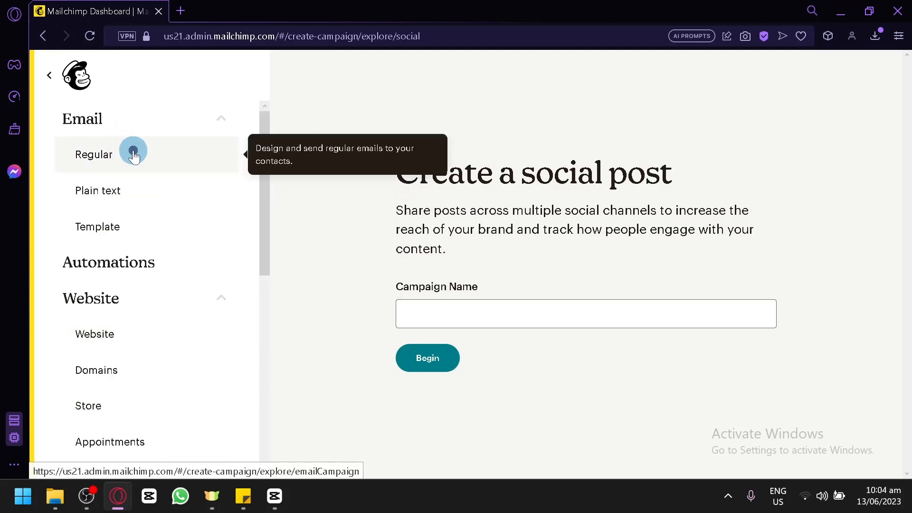
left_click(131, 147)
left_click(94, 124)
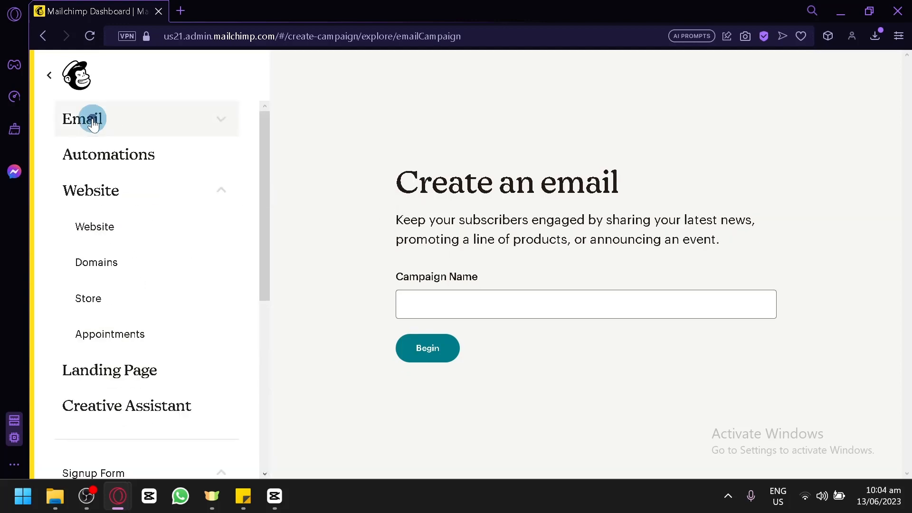
Start designing a regular email from the suggested campaign types and choose the Classic Builder
scroll(470, 234, "down", 8)
scroll(479, 204, "up", 4)
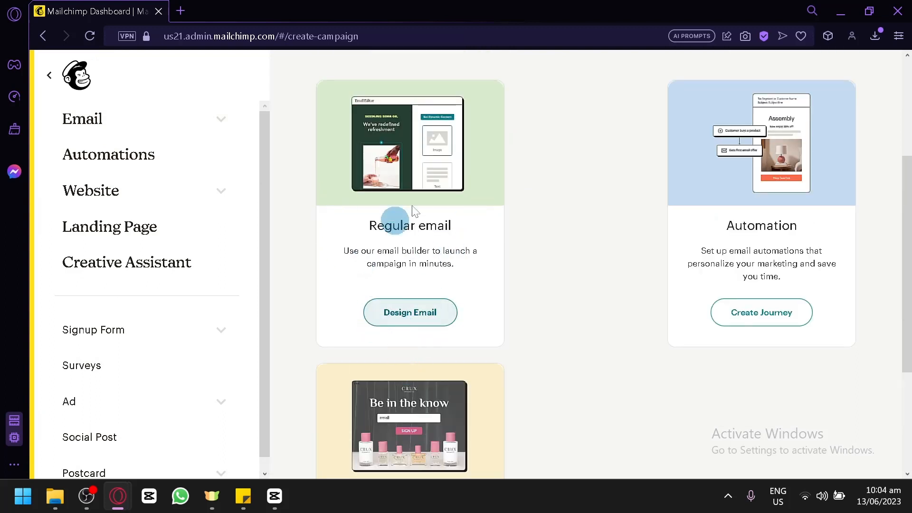
left_click(420, 312)
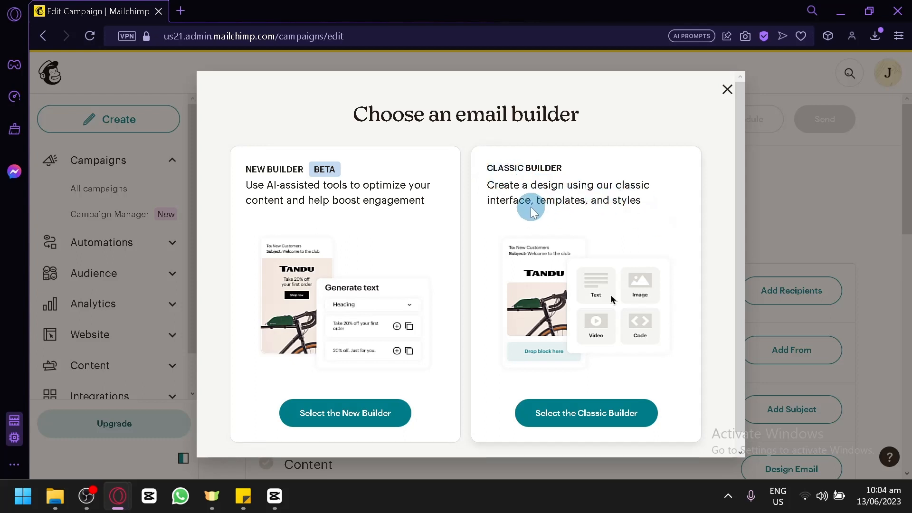
scroll(531, 209, "down", 1)
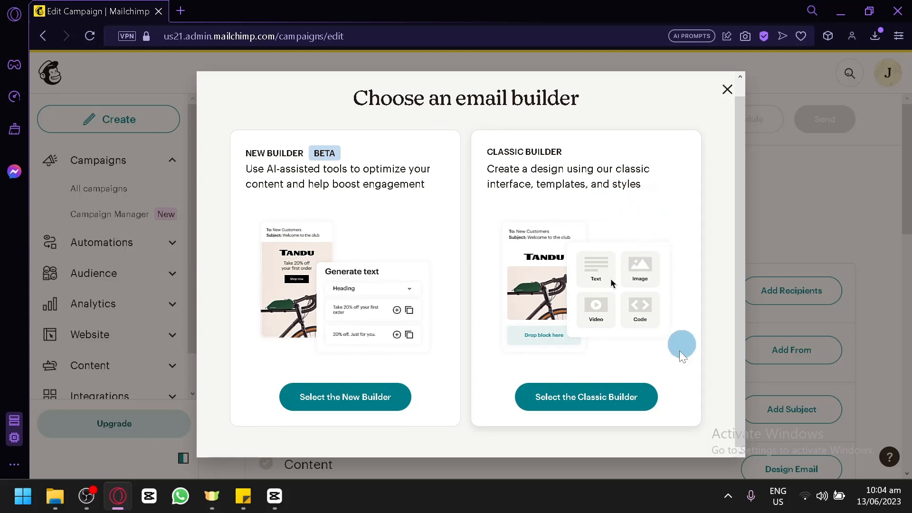
left_click(587, 404)
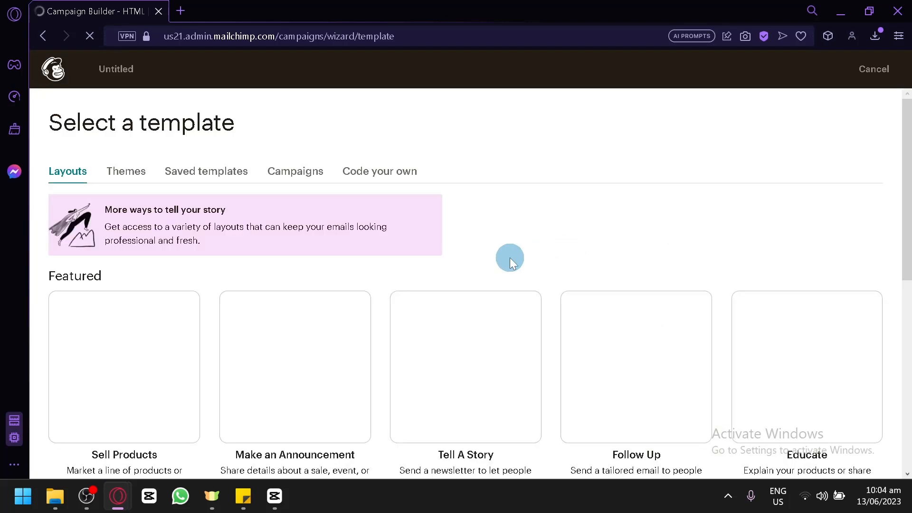
Browse the featured and basic layouts and select the Sell Products template
scroll(395, 392, "down", 8)
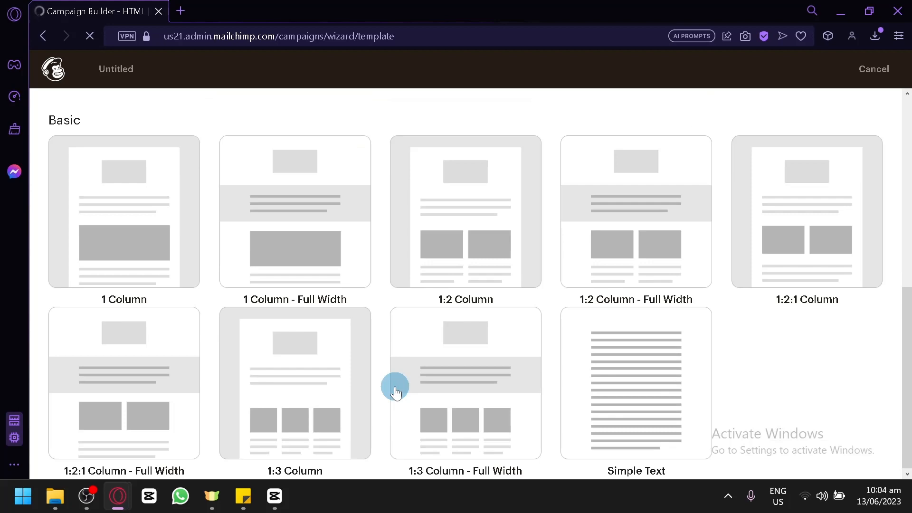
scroll(440, 322, "up", 8)
scroll(441, 375, "down", 6)
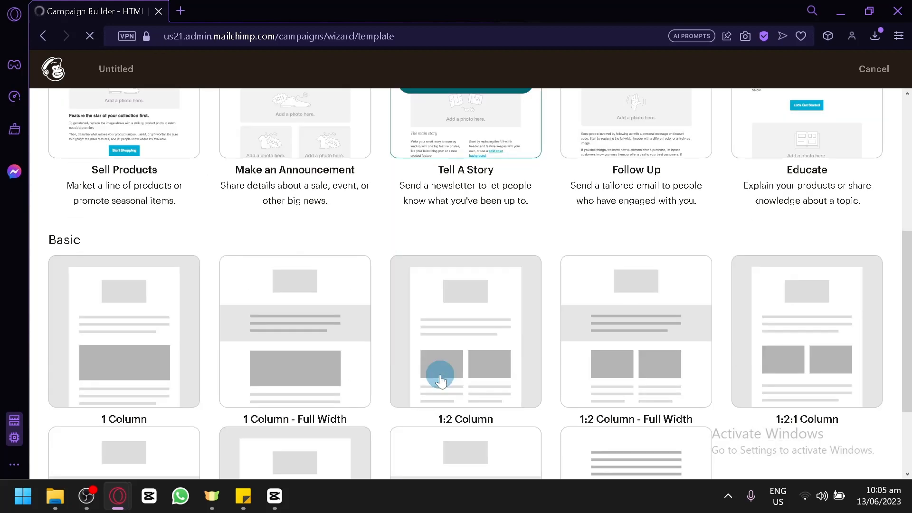
scroll(440, 380, "up", 6)
scroll(485, 234, "down", 2)
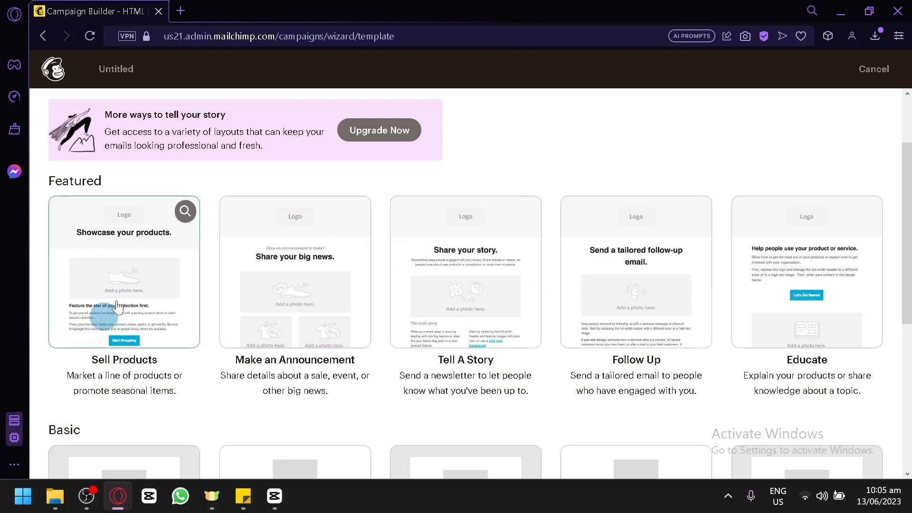
left_click(122, 278)
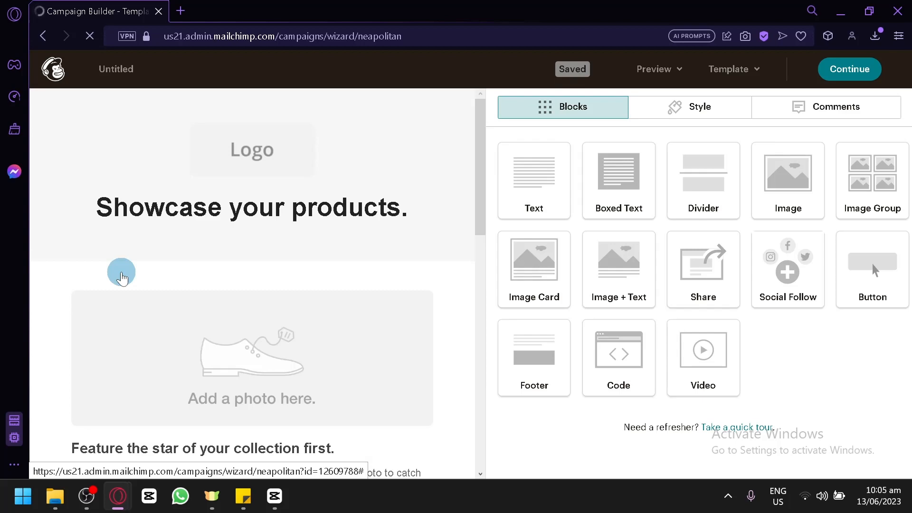
Examine the Sell Products template's content blocks from the logo header down to the footer
scroll(149, 285, "down", 8)
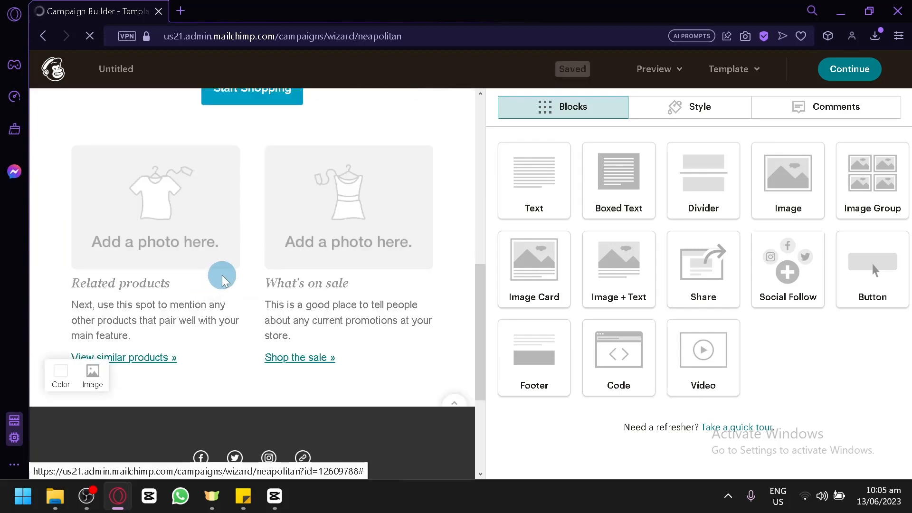
scroll(220, 275, "up", 6)
scroll(427, 197, "up", 2)
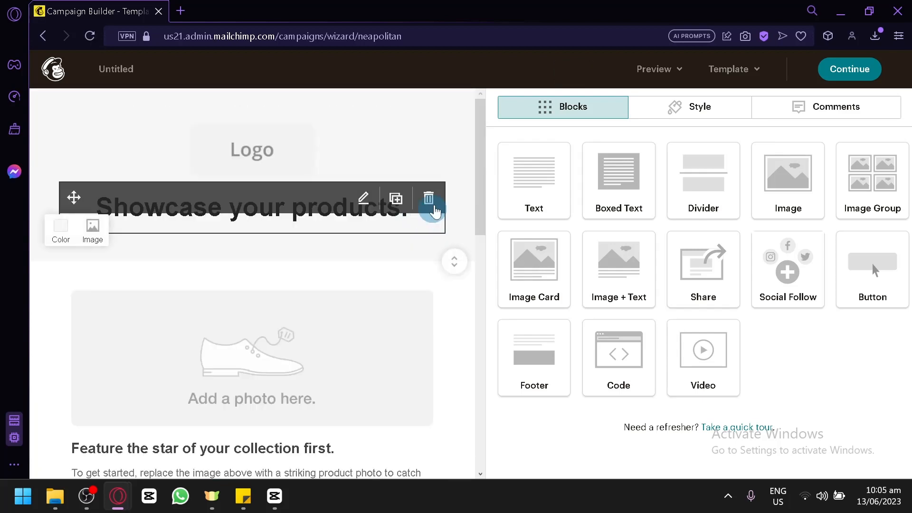
scroll(460, 267, "down", 2)
scroll(315, 169, "down", 2)
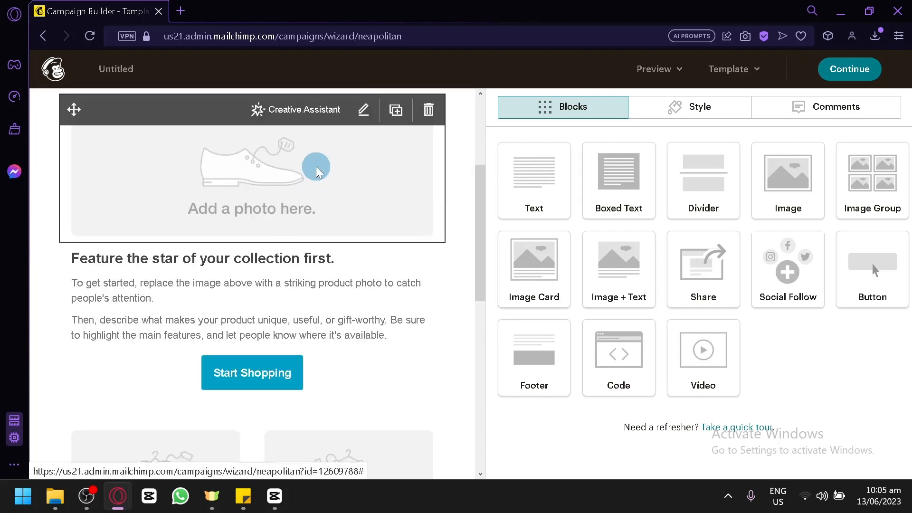
scroll(316, 169, "down", 6)
scroll(318, 171, "up", 4)
scroll(332, 177, "up", 4)
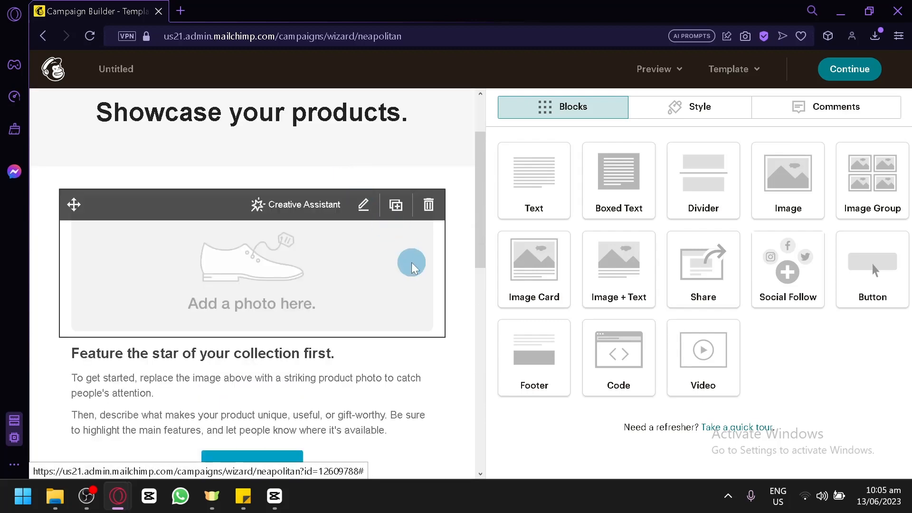
left_click(432, 206)
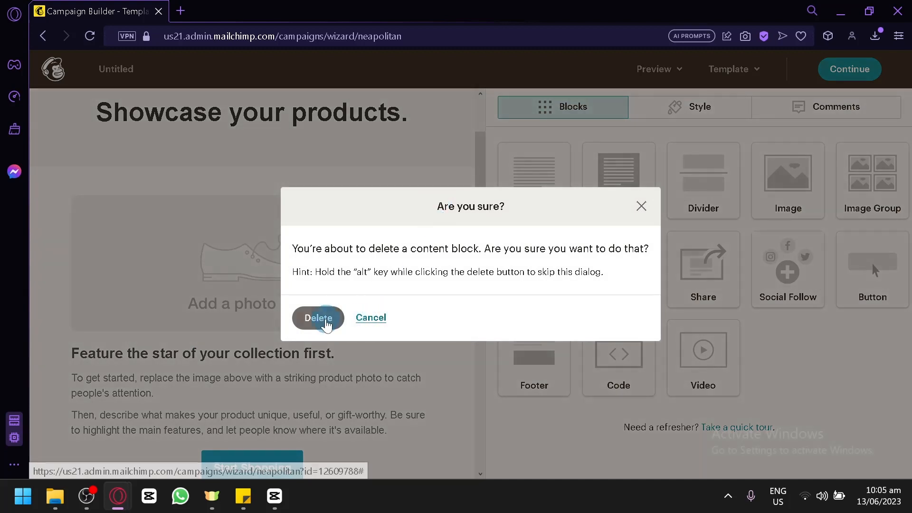
left_click(366, 318)
scroll(266, 214, "up", 2)
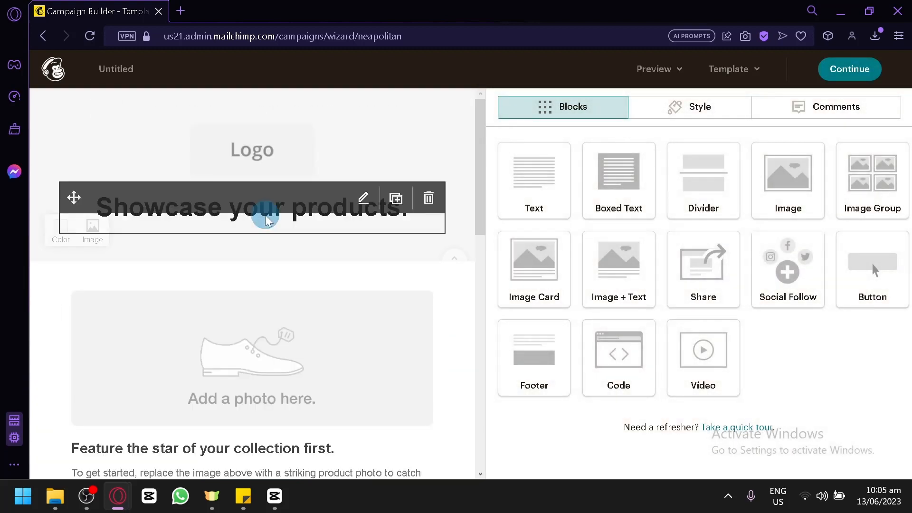
Open the logo image block for editing and review its content, border style, alignment and margin options
scroll(256, 174, "down", 2)
scroll(253, 172, "down", 6)
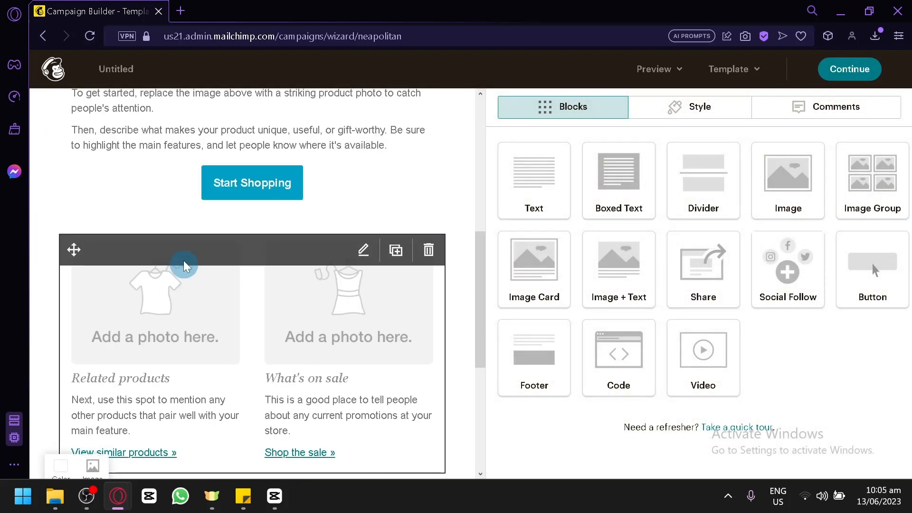
scroll(204, 214, "up", 6)
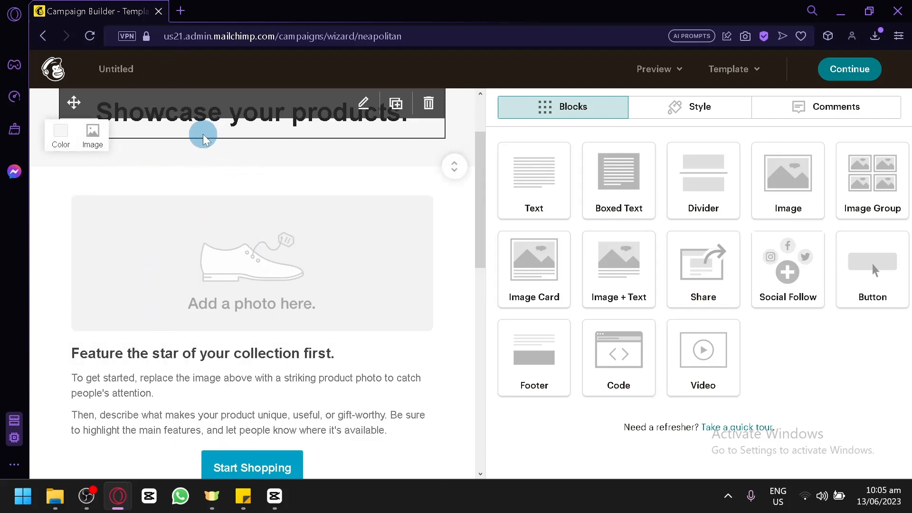
scroll(217, 143, "up", 2)
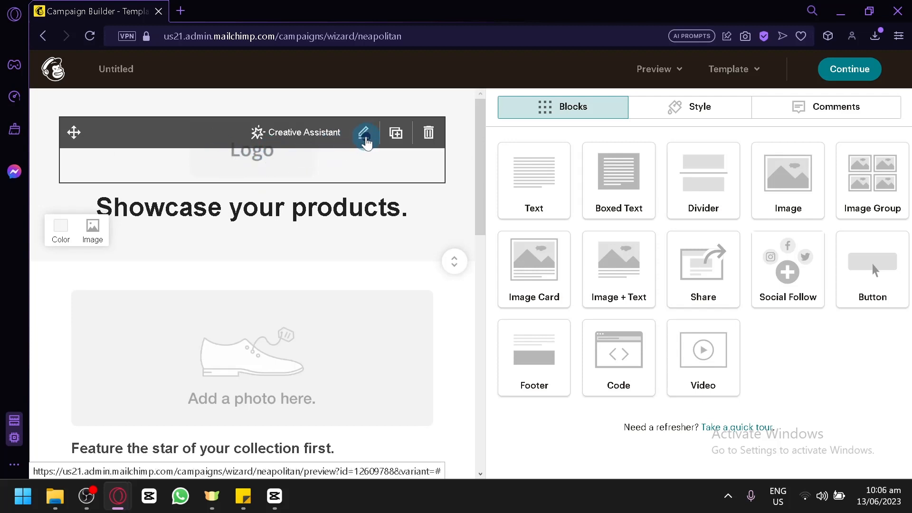
left_click(364, 136)
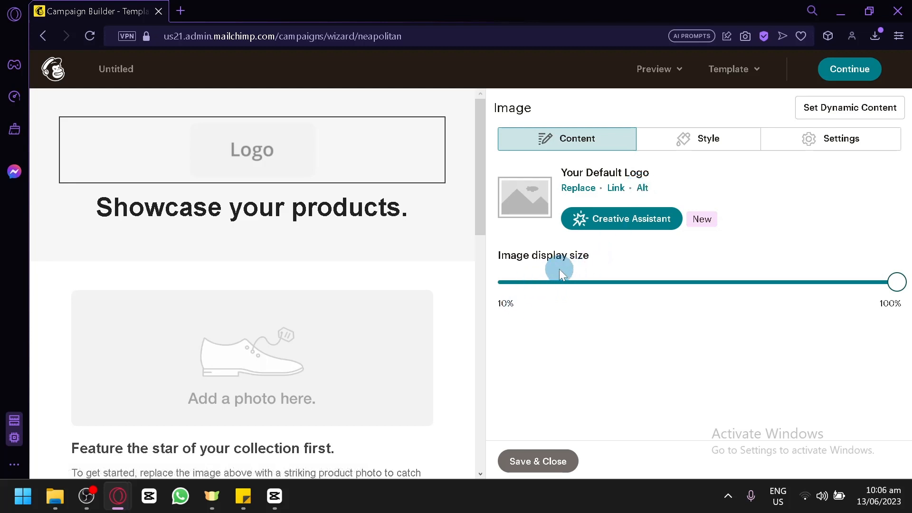
left_click(684, 136)
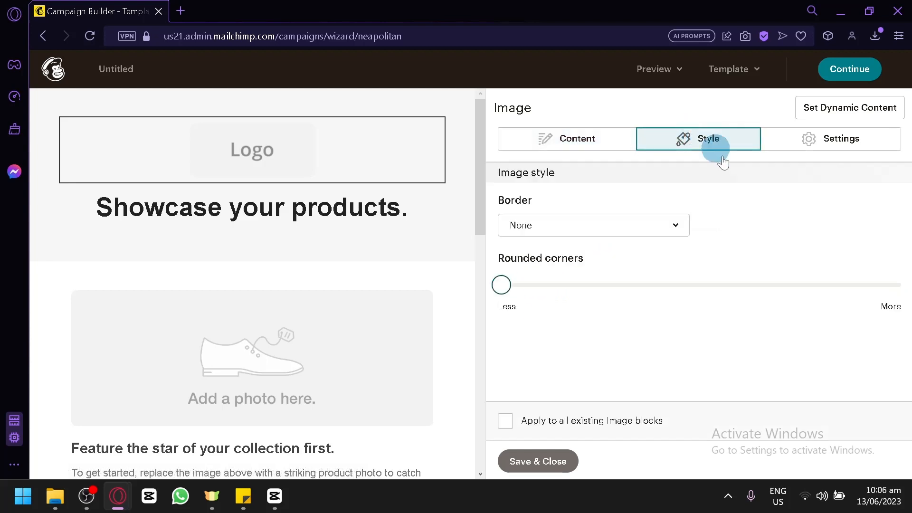
left_click(596, 224)
left_click(593, 222)
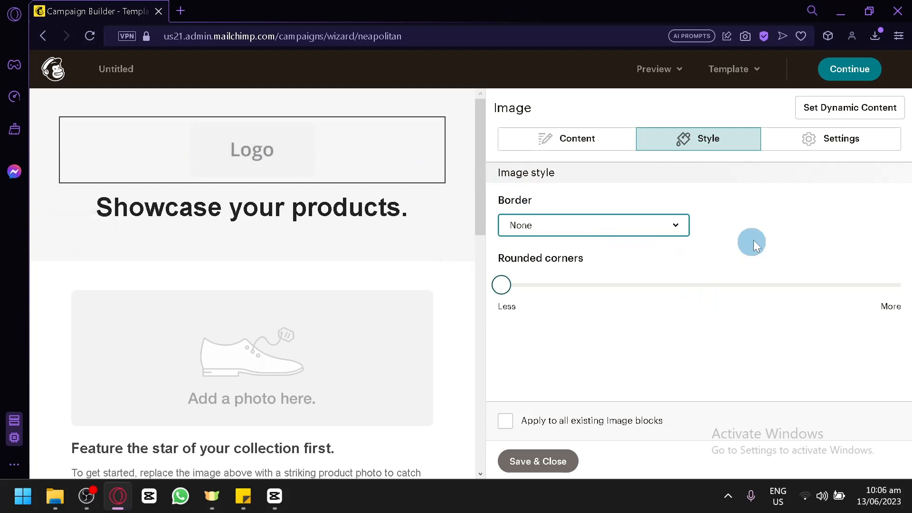
left_click(831, 150)
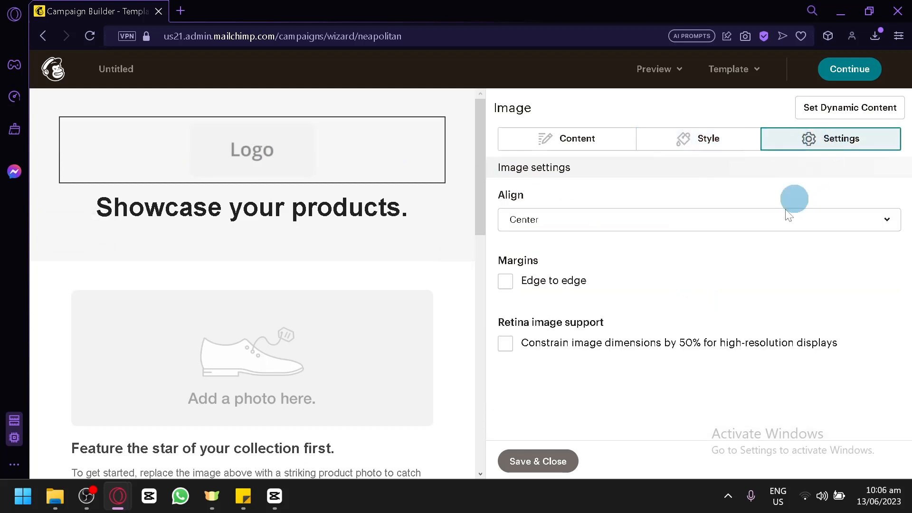
mouse_move(215, 178)
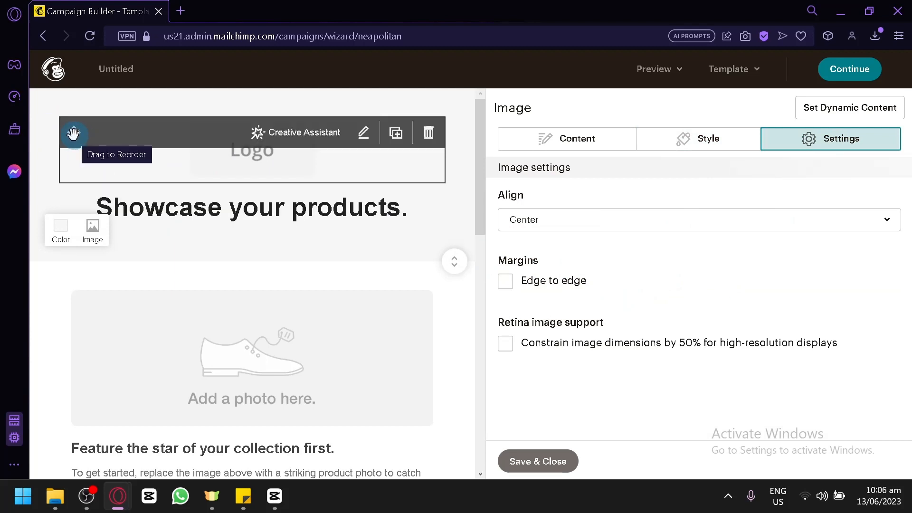
Move the logo block below the main product photo and return it to the head of the email
left_click_drag(73, 133, 76, 218)
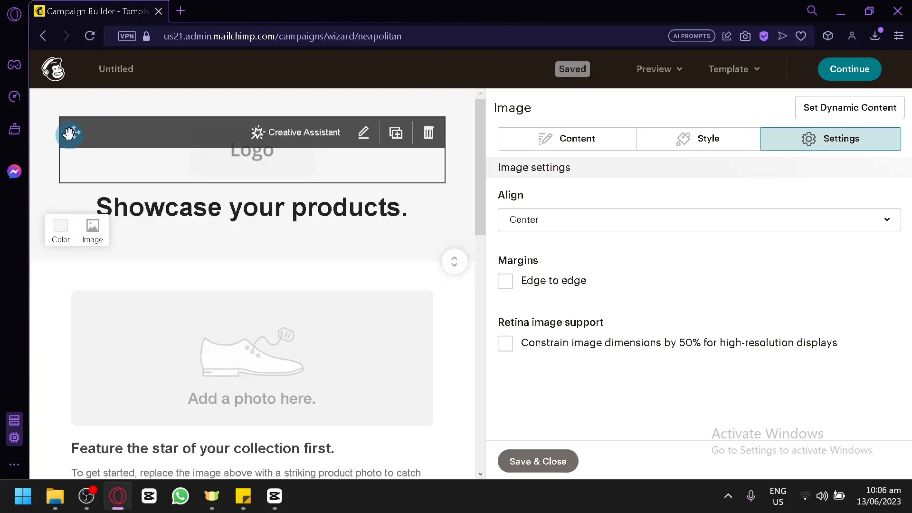
left_click_drag(72, 134, 64, 278)
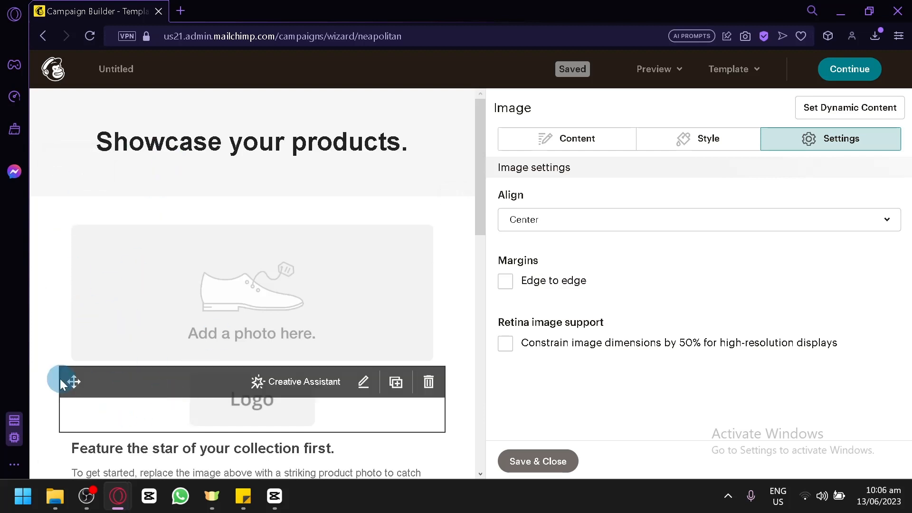
left_click_drag(78, 382, 58, 110)
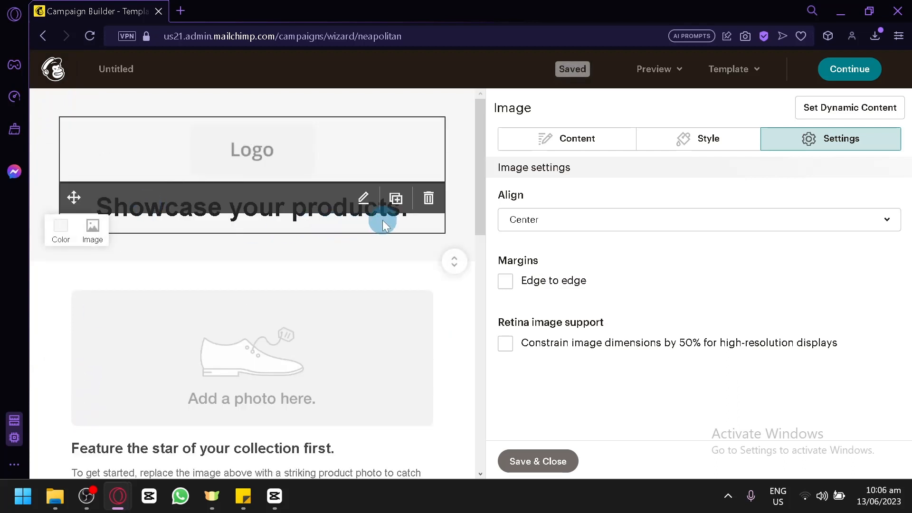
Duplicate the "Showcase your products." heading block and replace the copy's text with "asdasdawdasd"
left_click(395, 197)
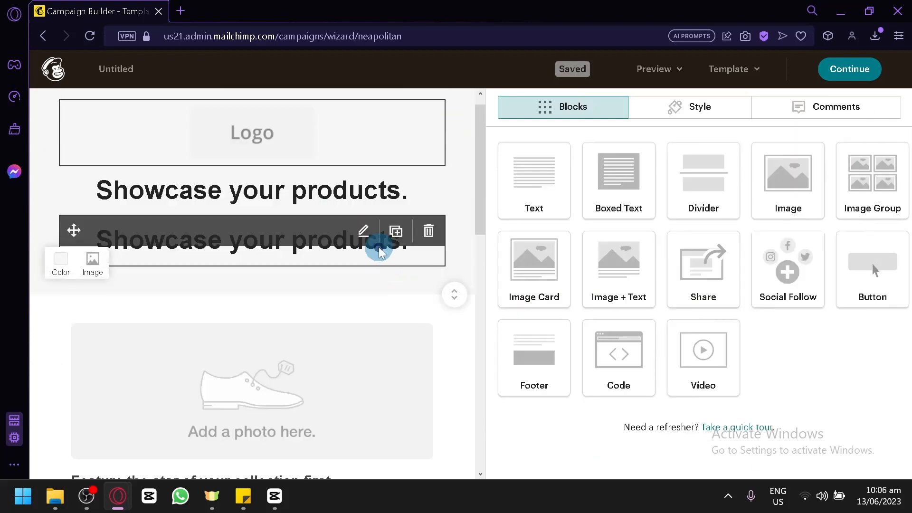
left_click(379, 252)
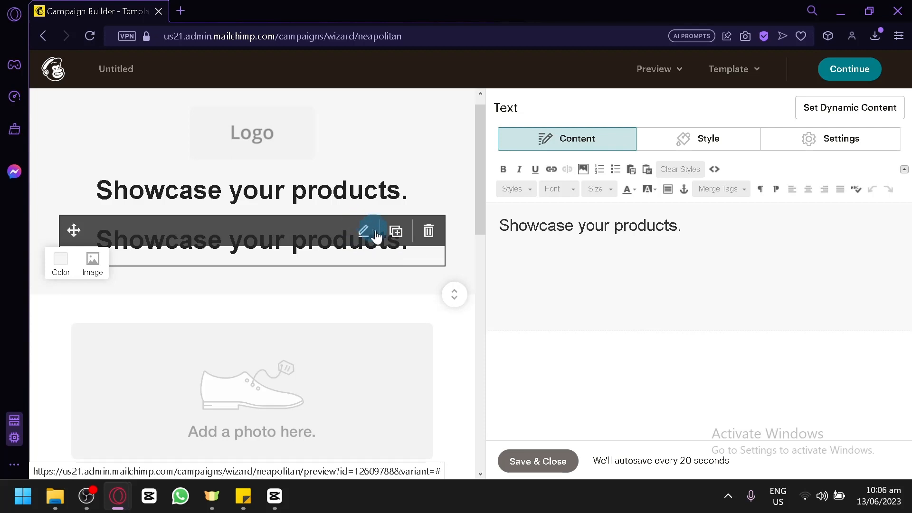
left_click_drag(695, 224, 539, 227)
left_click_drag(494, 249, 485, 247)
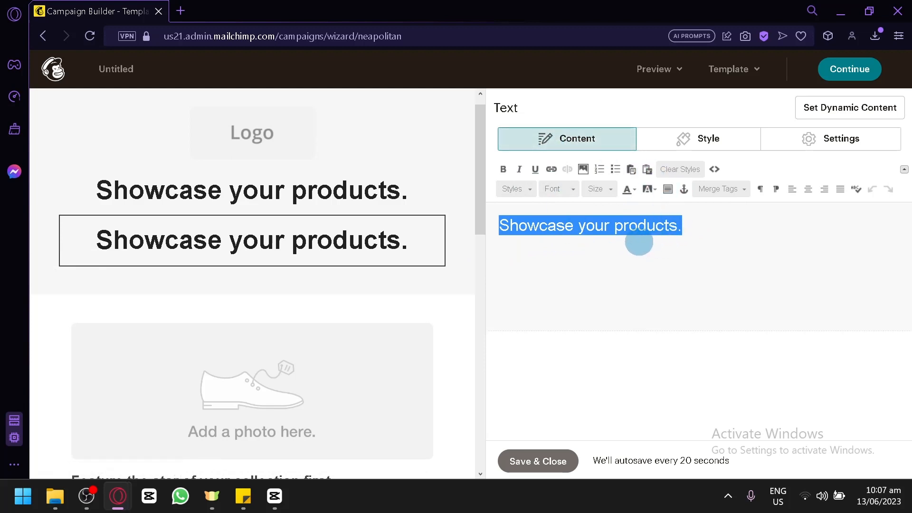
type("asdasdawdasd")
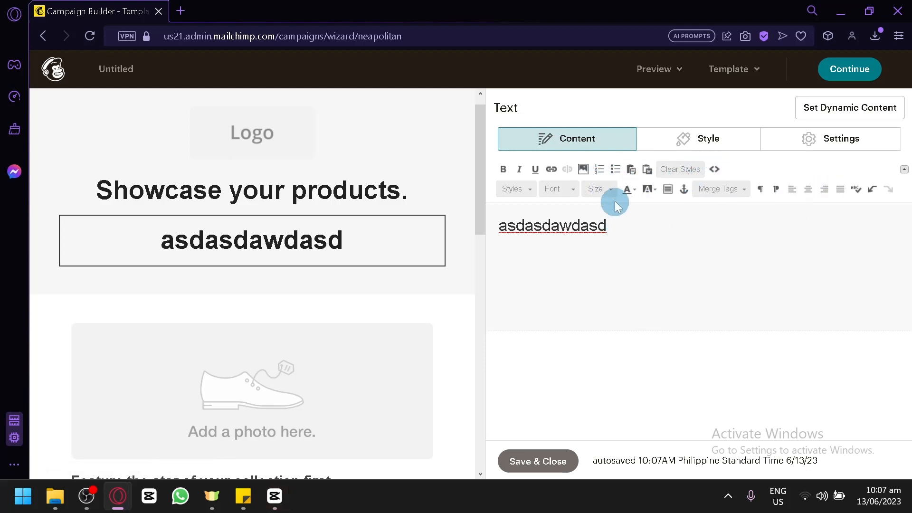
Set the duplicated text block to 2 columns, using the column split with a wide first and narrow second column
left_click(700, 141)
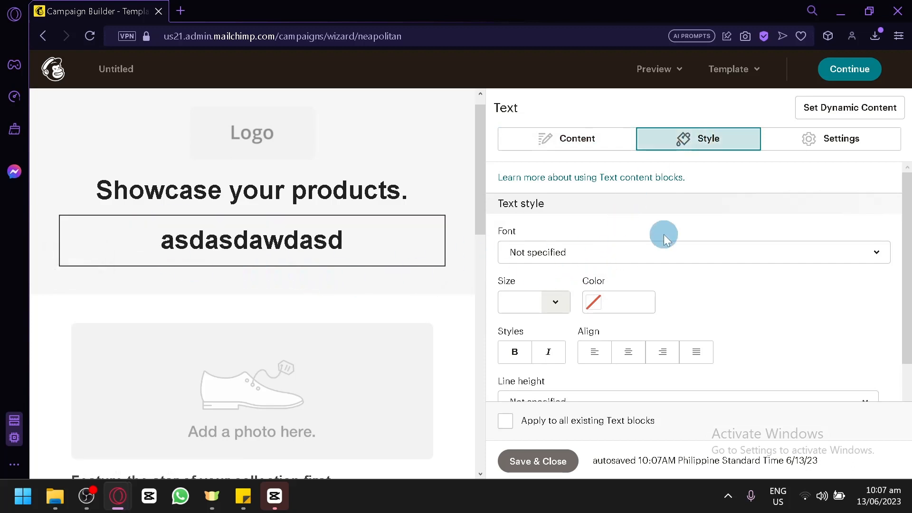
scroll(576, 246, "down", 1)
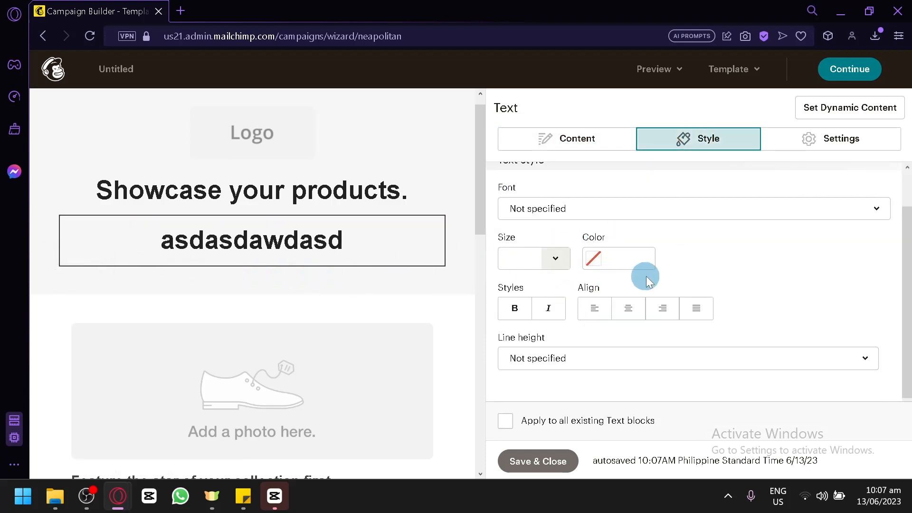
scroll(737, 223, "up", 1)
left_click(806, 142)
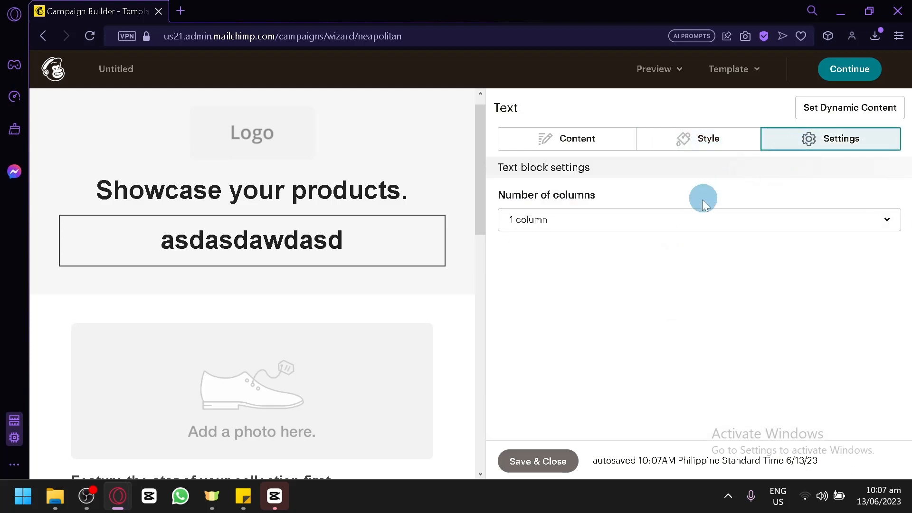
left_click(709, 223)
left_click(662, 279)
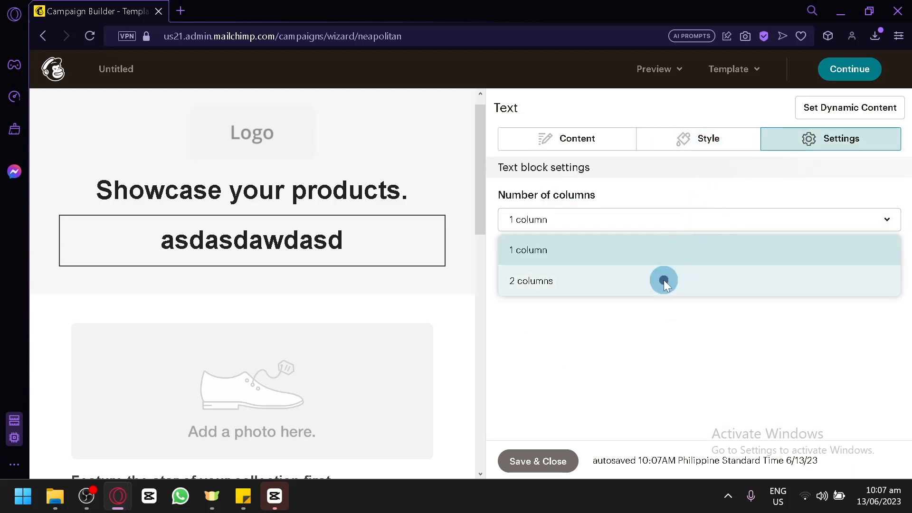
left_click(541, 314)
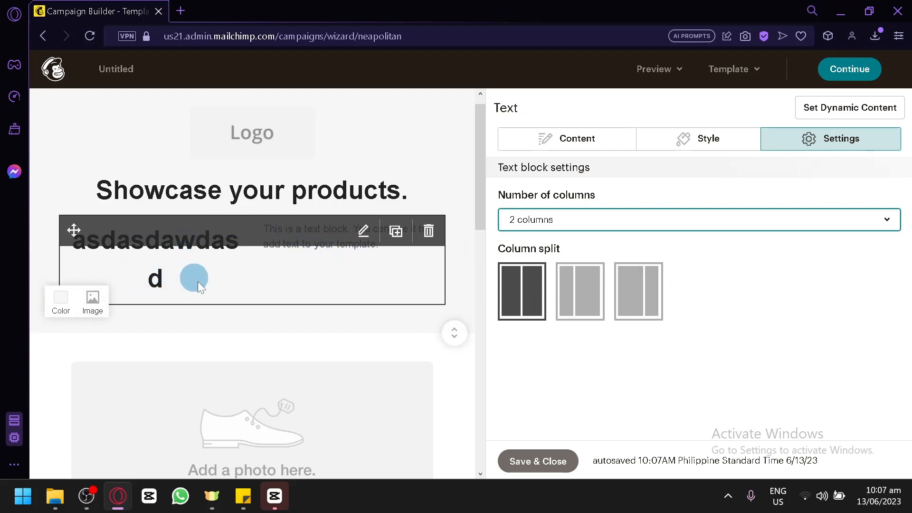
left_click(596, 305)
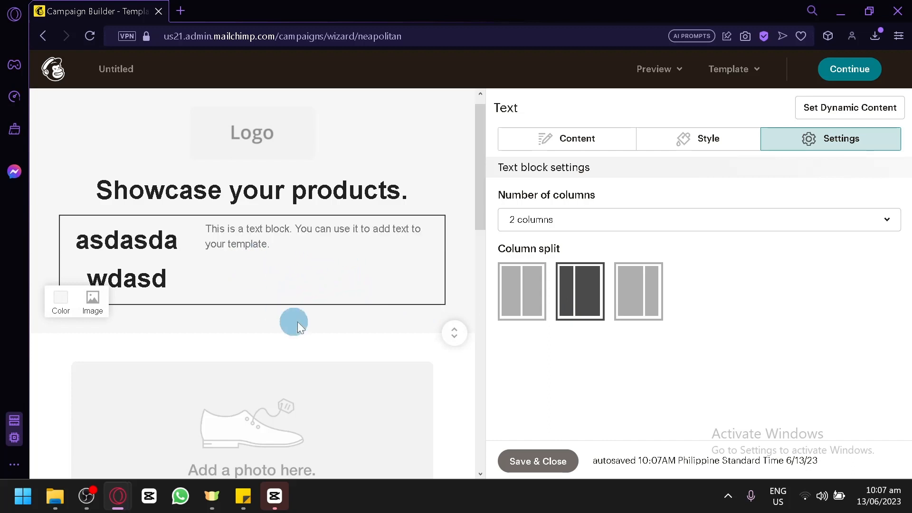
left_click(618, 309)
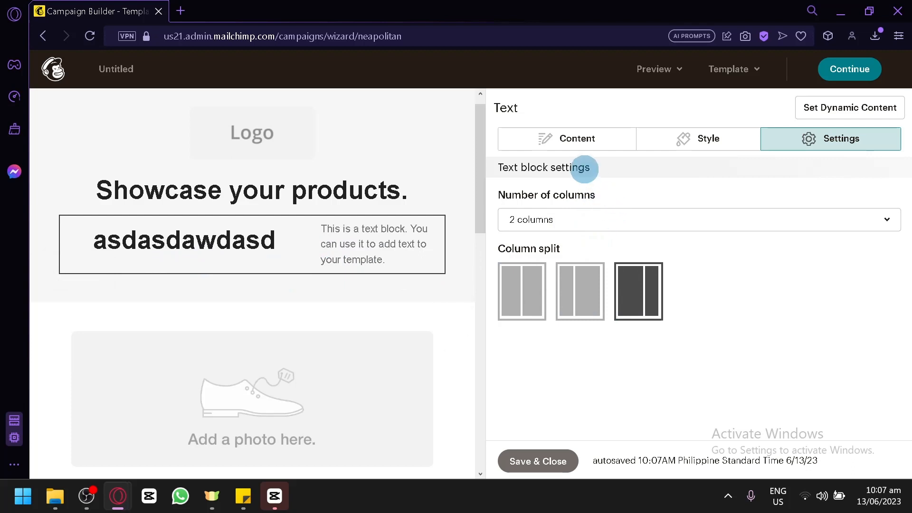
Insert "sasdasdawd" inside the word "template" in the duplicated text block's Column 2
left_click(551, 135)
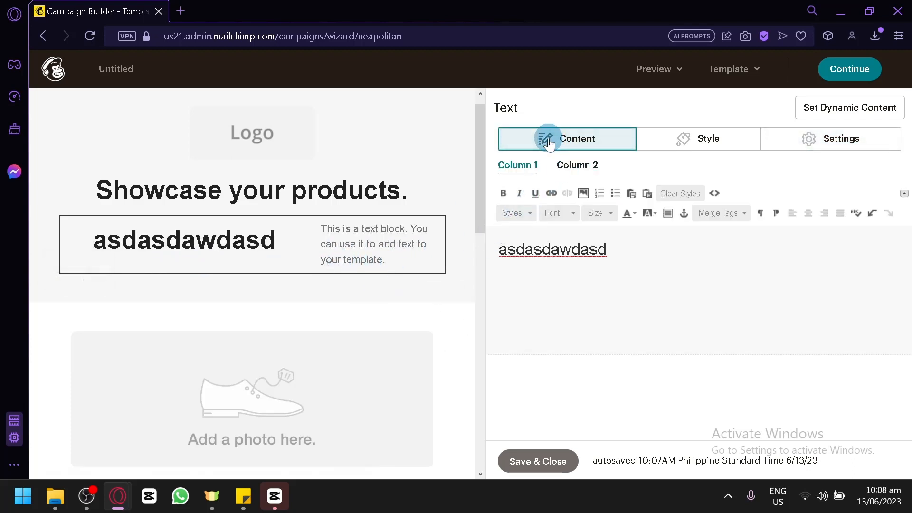
left_click(578, 165)
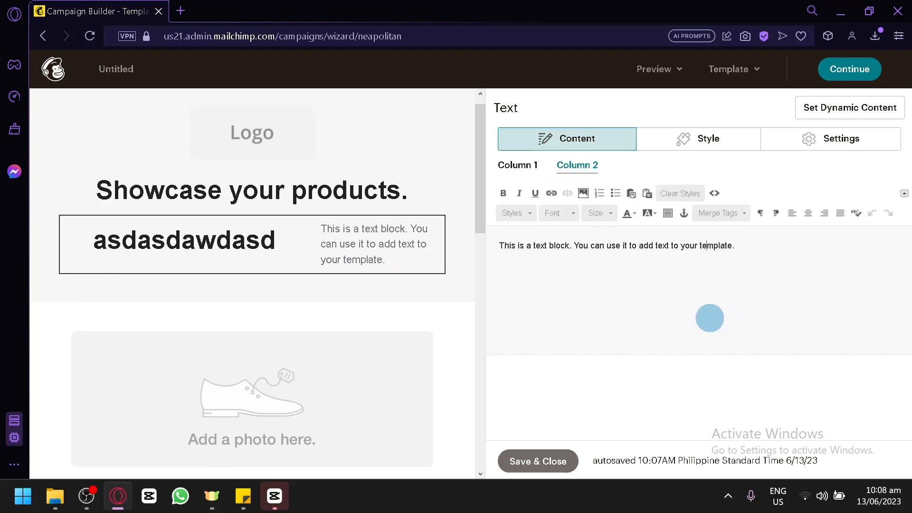
type("asdawd")
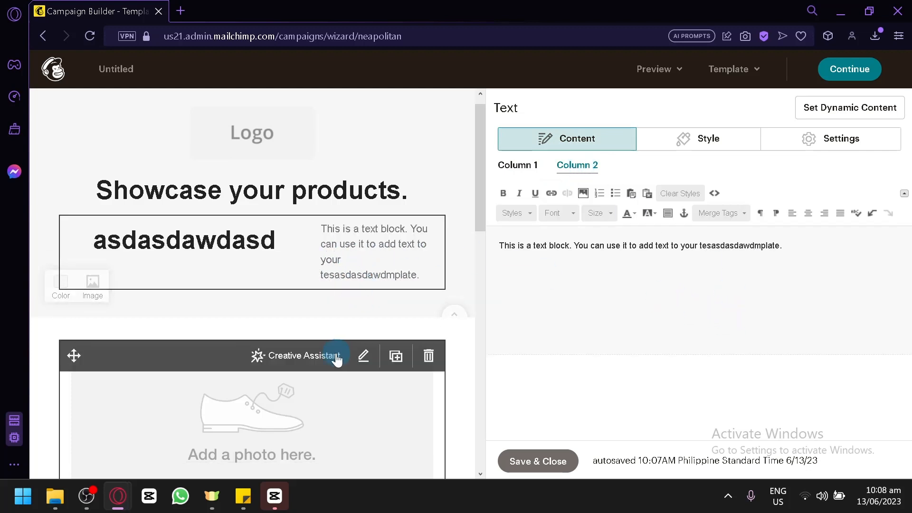
Try a smaller image display size on the main product photo and return it to 100%
scroll(298, 322, "down", 4)
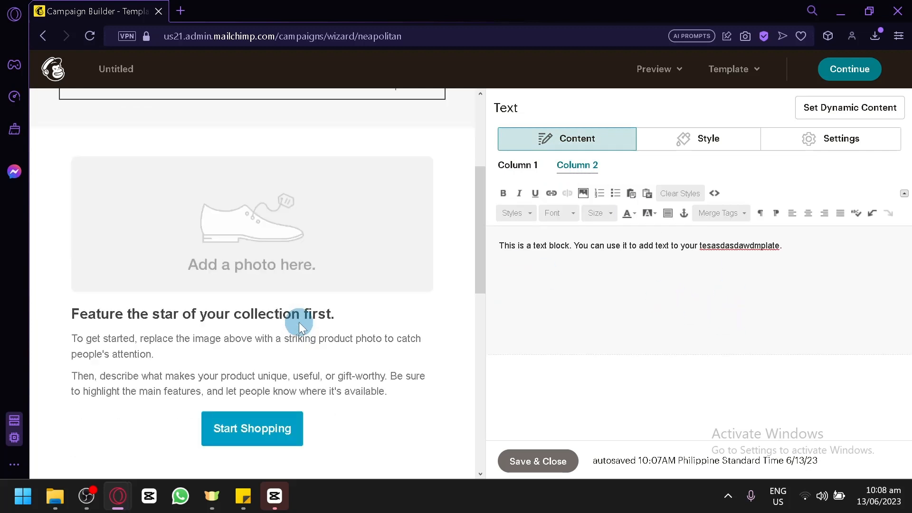
left_click(284, 240)
left_click(246, 239)
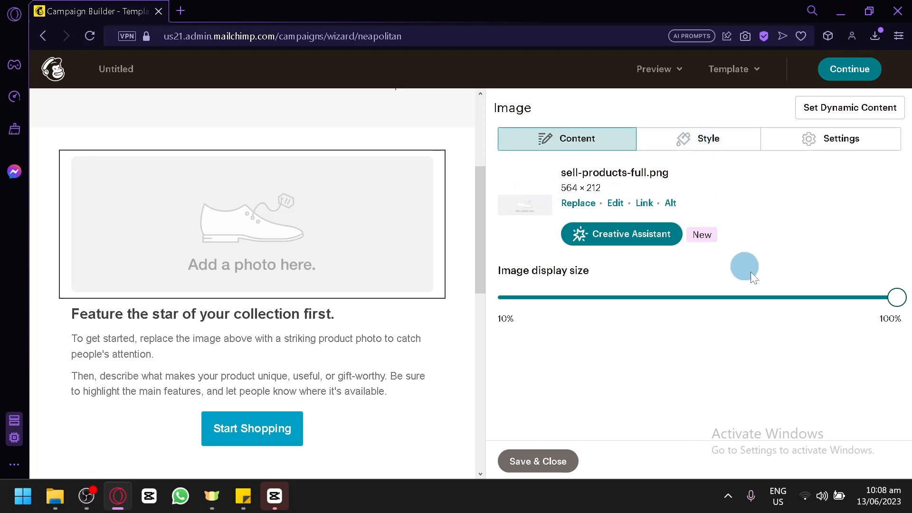
left_click_drag(897, 298, 703, 347)
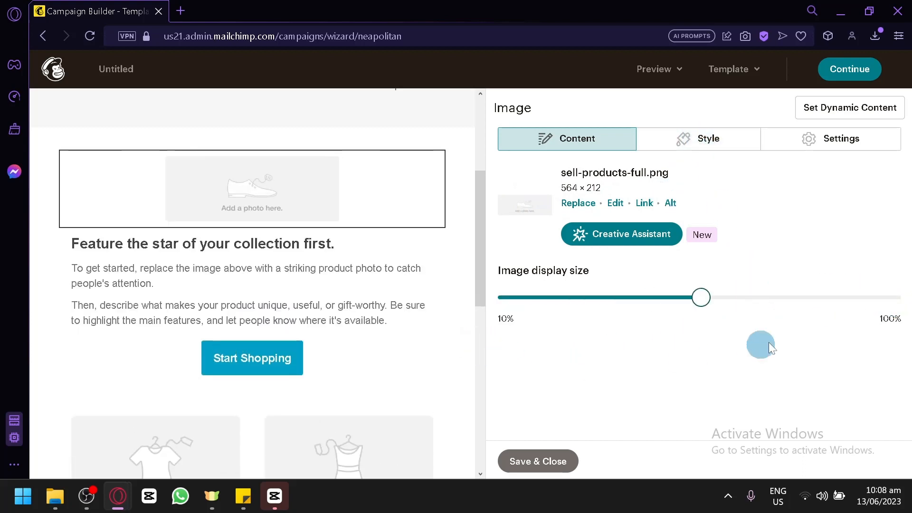
left_click_drag(770, 346, 910, 270)
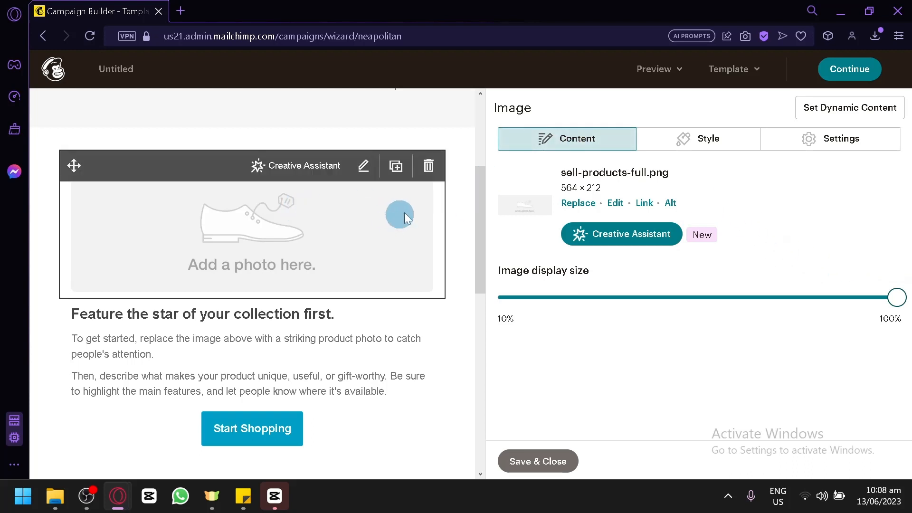
Review the main product photo's border, rounded corners, alignment and margin options, and save and close the block
left_click(707, 136)
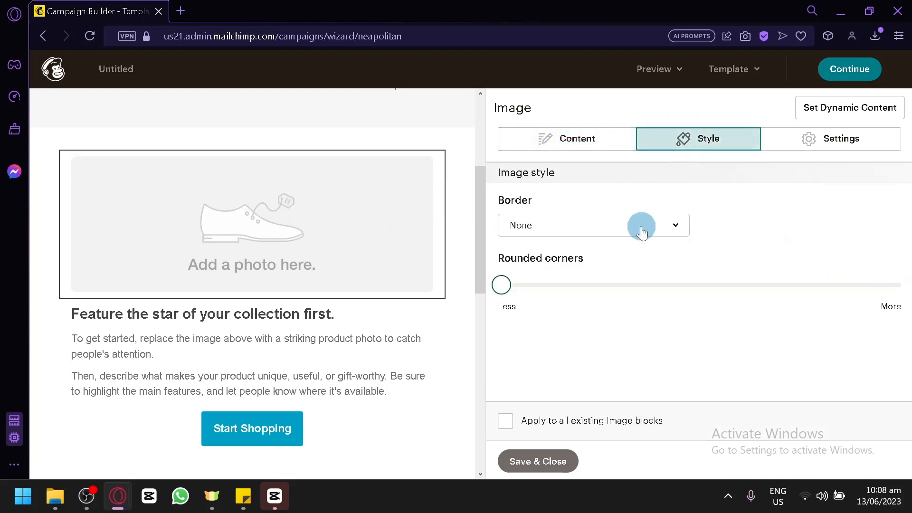
left_click(809, 150)
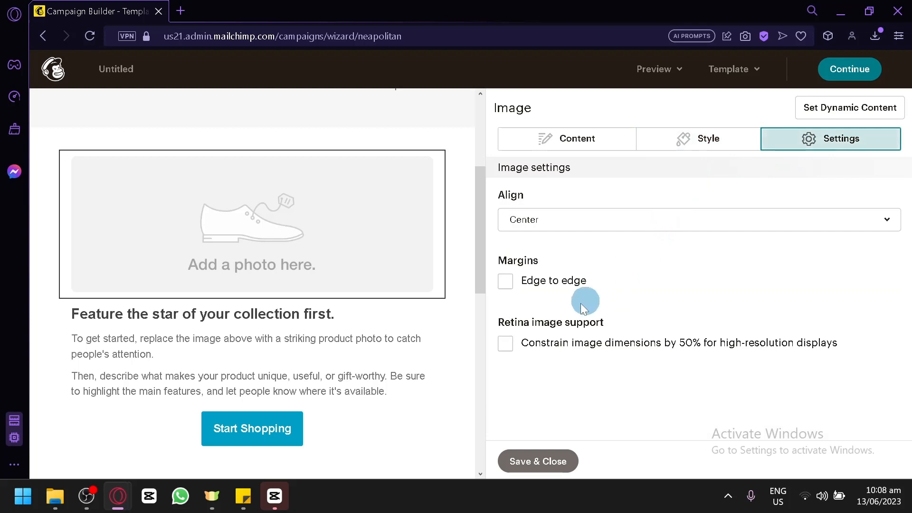
left_click(529, 222)
left_click(527, 221)
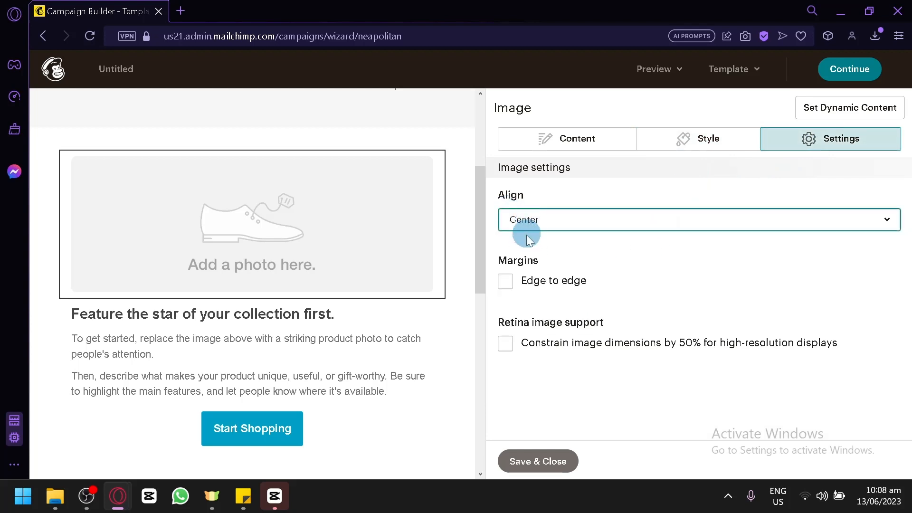
left_click(520, 225)
left_click(519, 228)
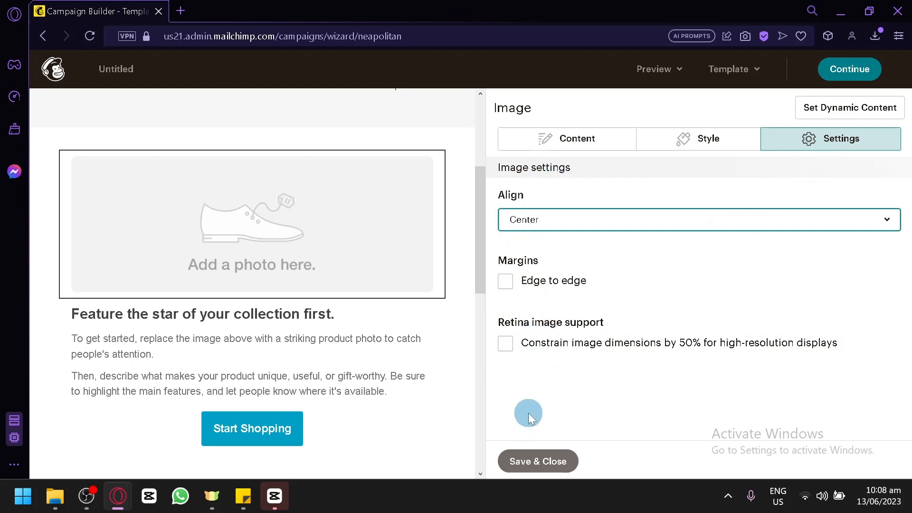
scroll(303, 212, "up", 4)
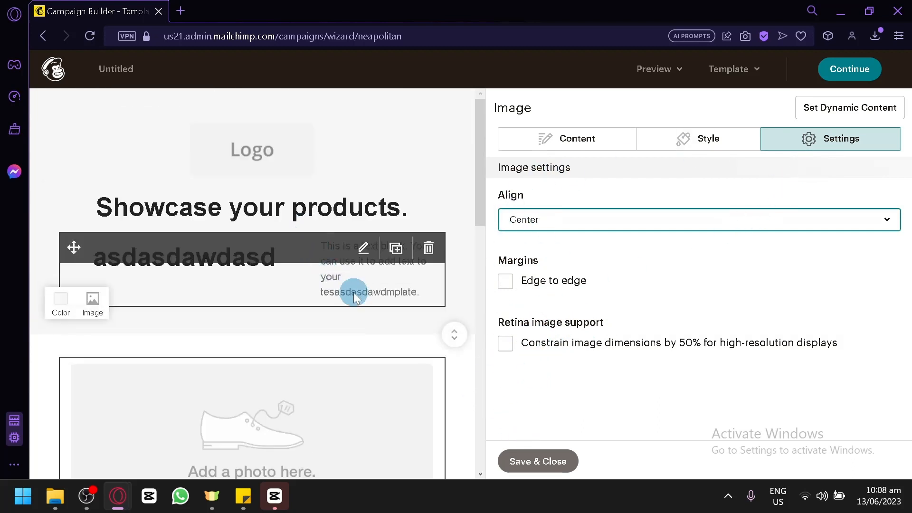
left_click(518, 463)
Delete the duplicated two-column text block below the "Showcase your products." heading
scroll(304, 342, "down", 4)
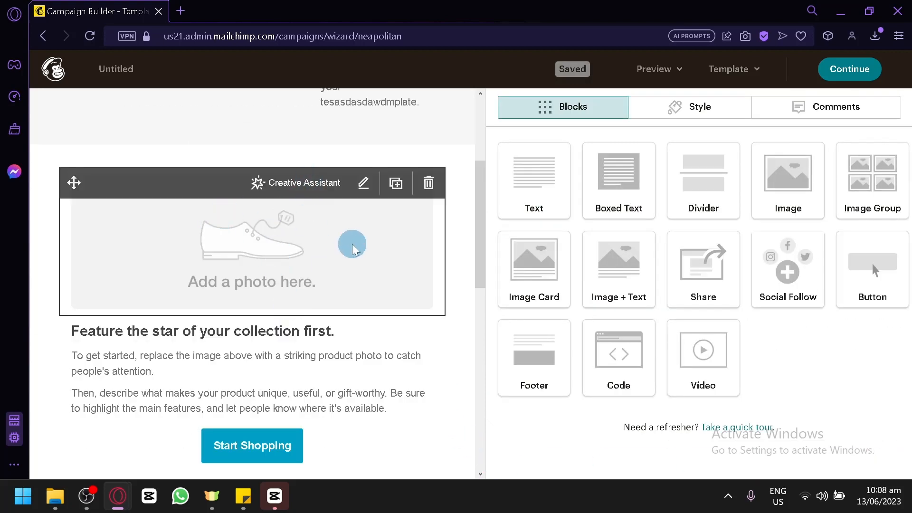
scroll(350, 242, "up", 4)
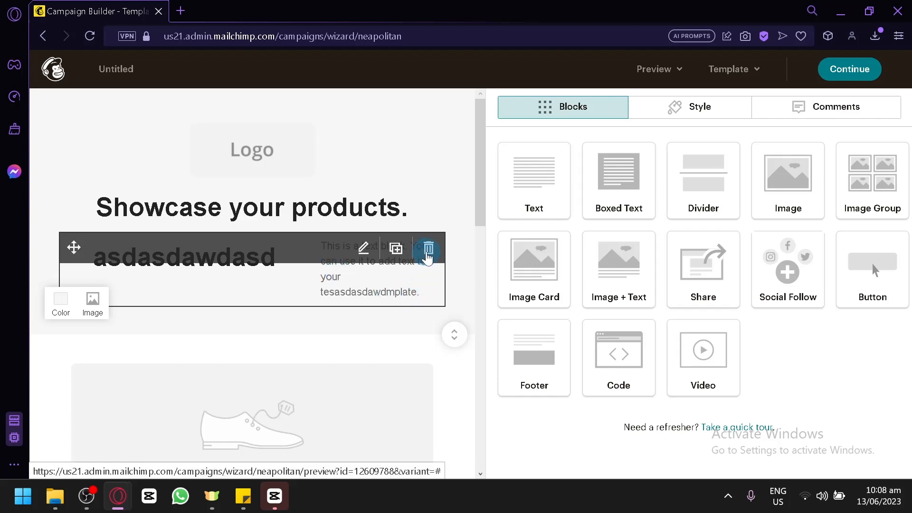
left_click(428, 252)
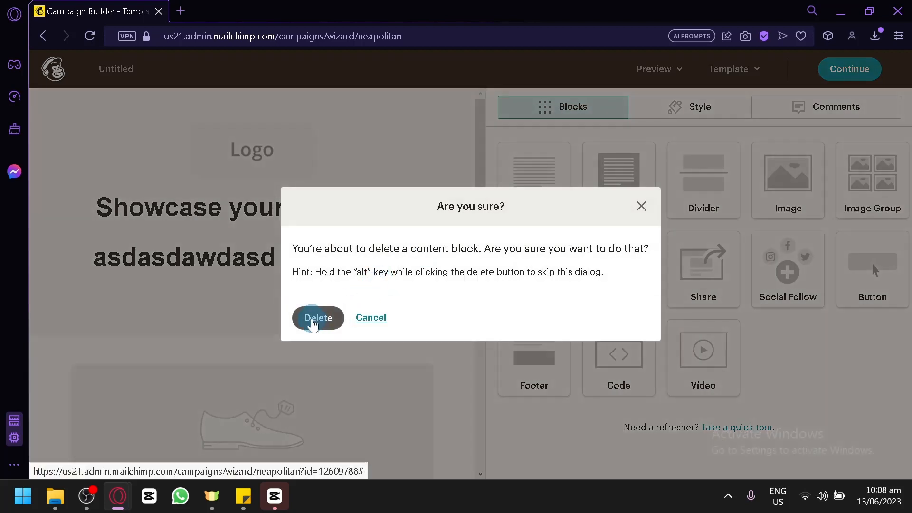
left_click(317, 318)
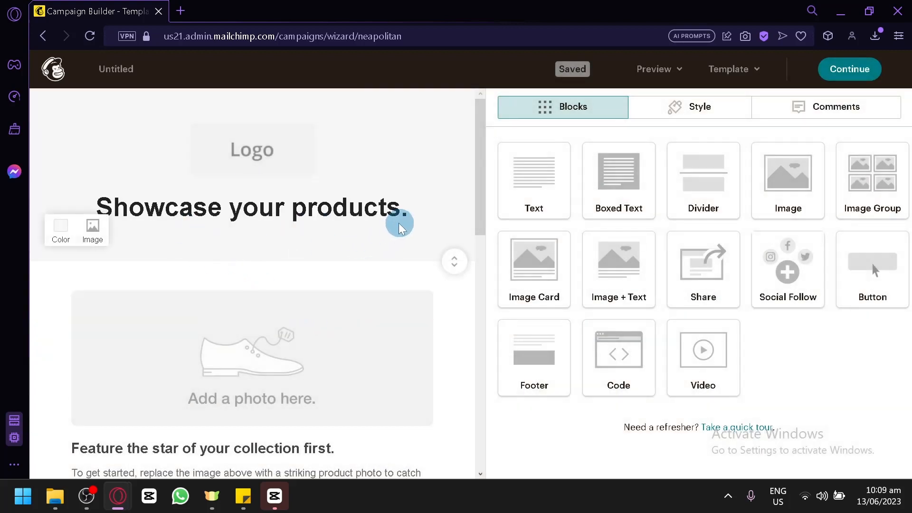
Add an Image + Text block between the Start Shopping button and the two-column related products section
scroll(389, 227, "down", 10)
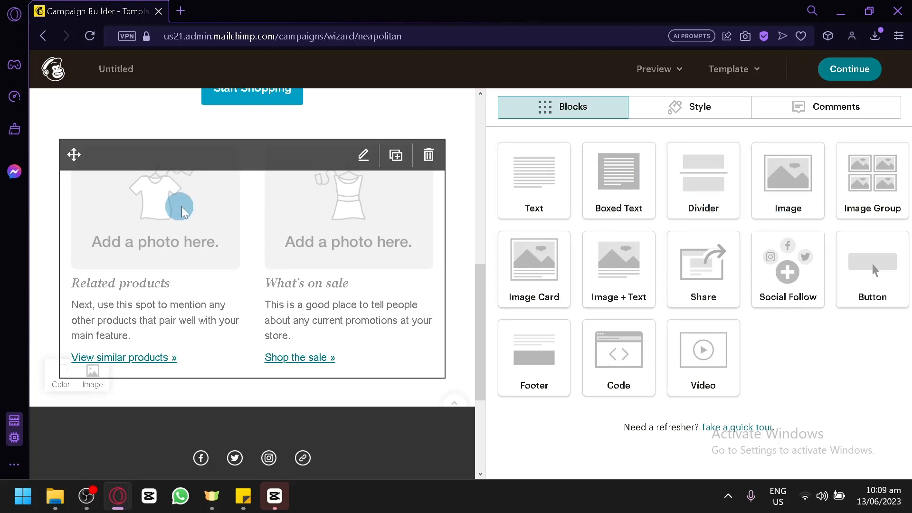
scroll(258, 216, "up", 5)
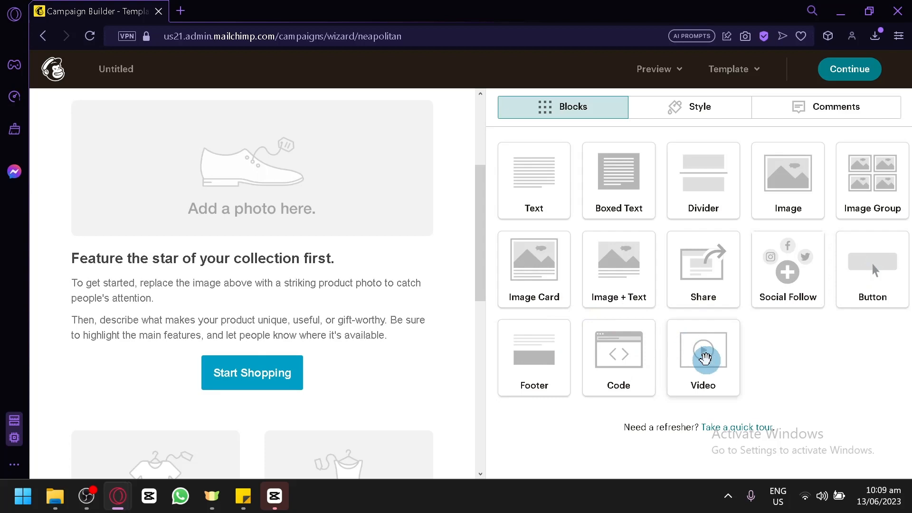
scroll(264, 305, "down", 5)
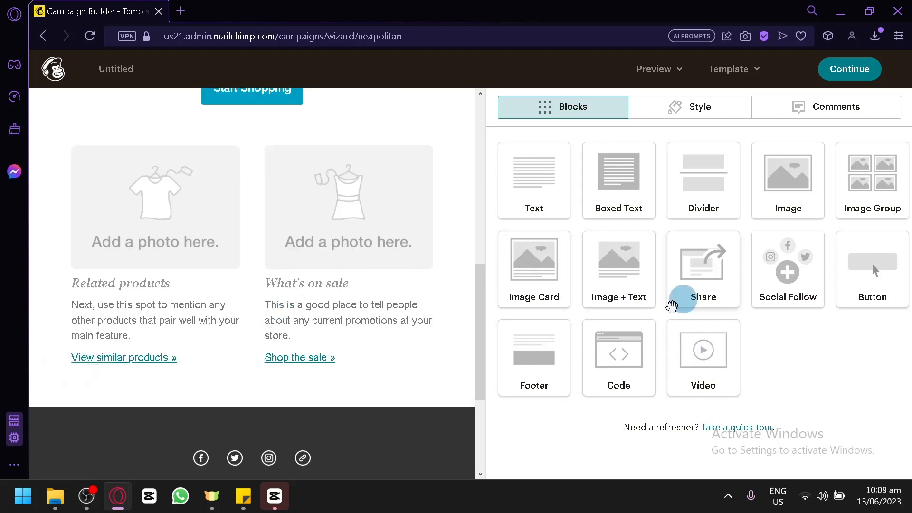
scroll(333, 256, "up", 2)
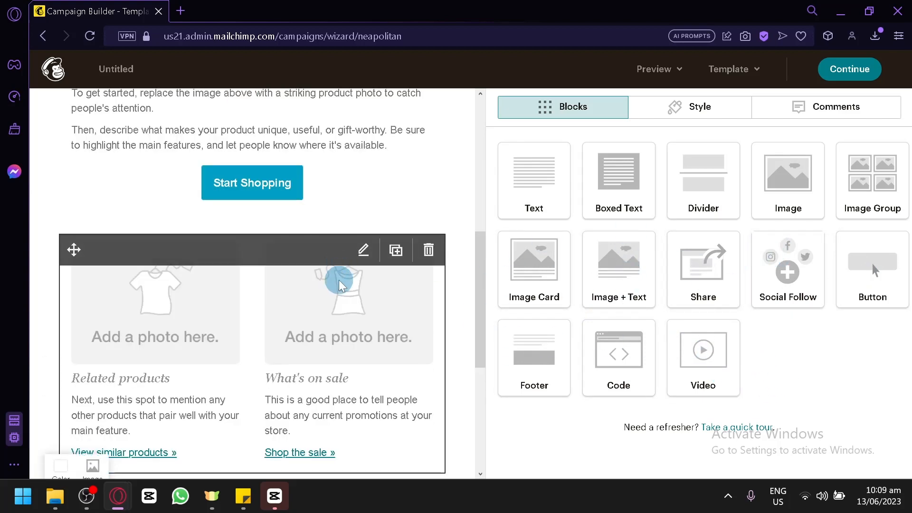
left_click_drag(625, 291, 224, 240)
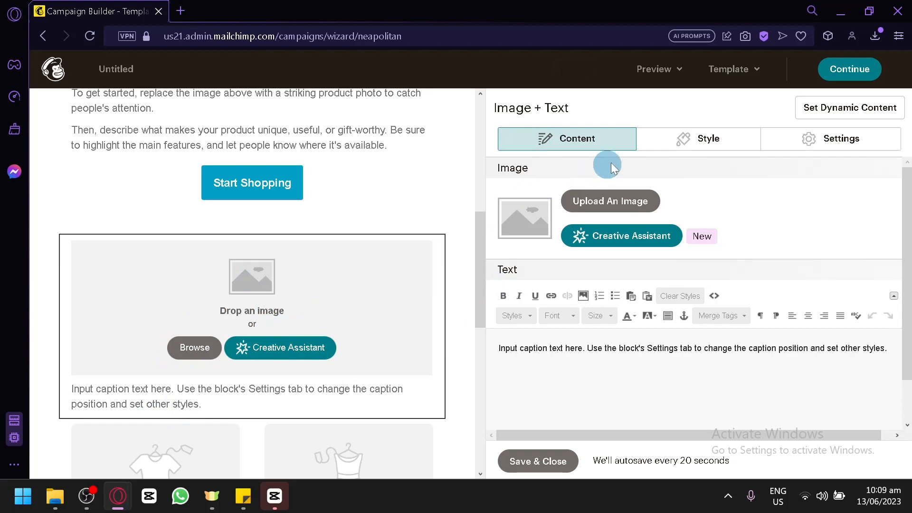
Set the number of images in the new Image + Text block to 2
left_click(695, 138)
left_click(810, 139)
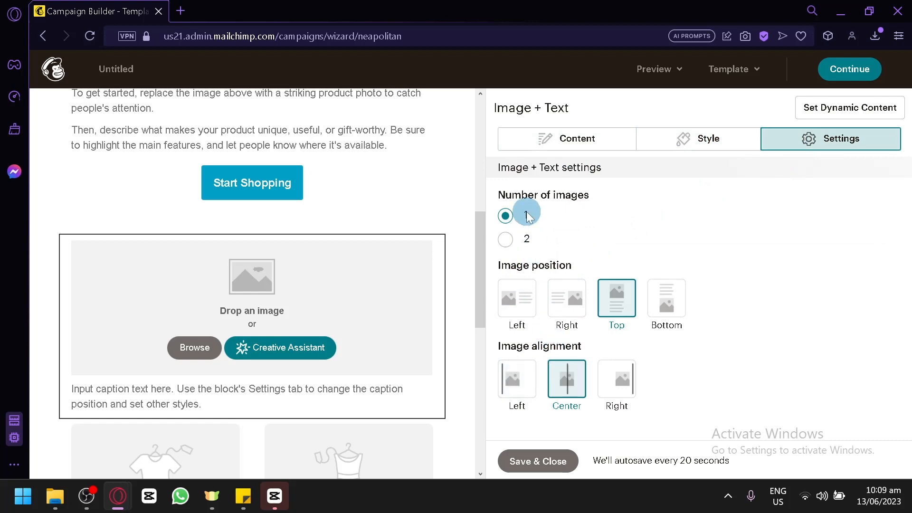
left_click(507, 239)
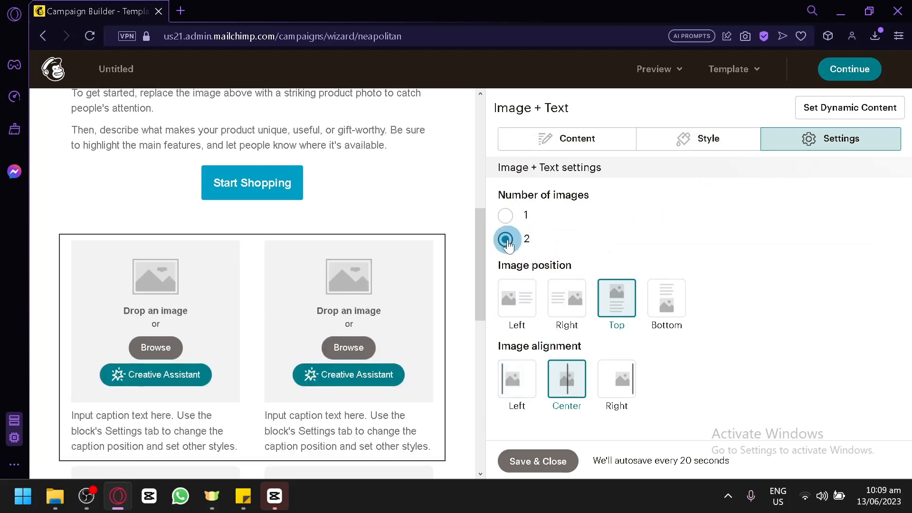
scroll(216, 337, "down", 5)
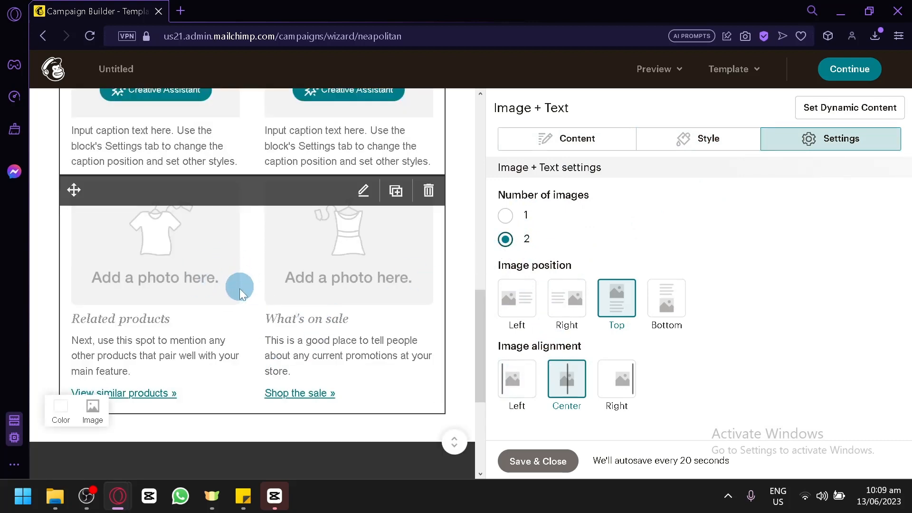
scroll(480, 278, "up", 4)
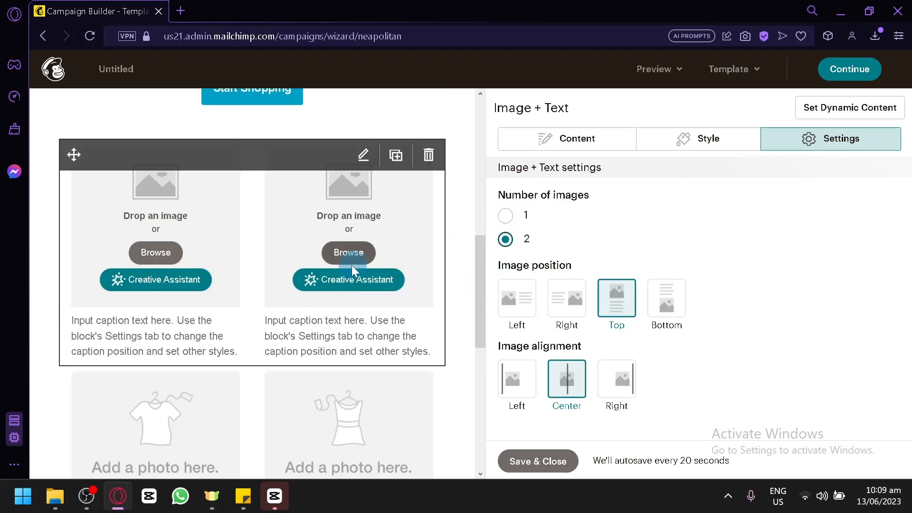
Review the image and caption text options for both columns of the Image + Text block
left_click(532, 138)
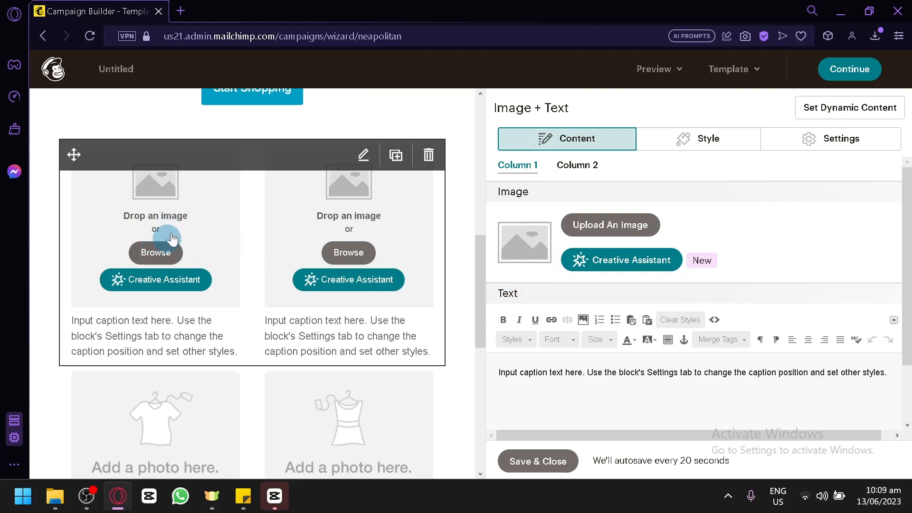
scroll(511, 238, "down", 2)
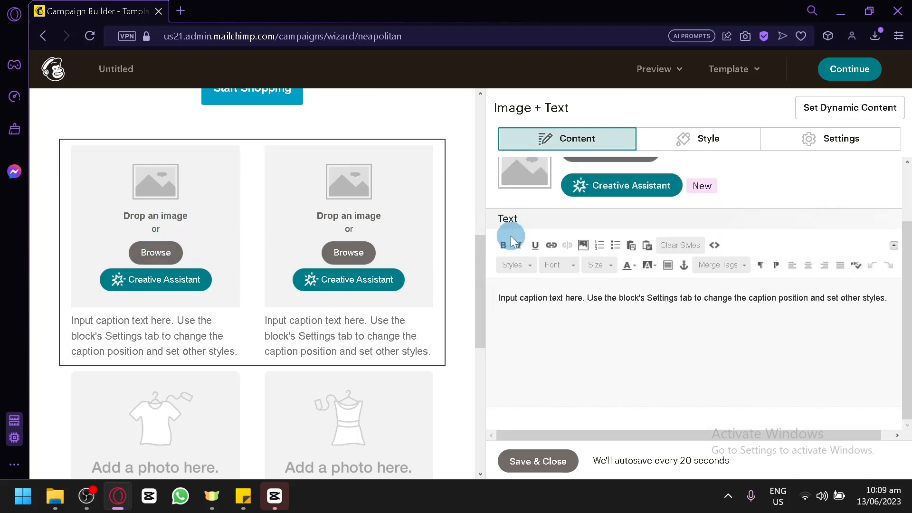
scroll(574, 161, "up", 2)
left_click(574, 166)
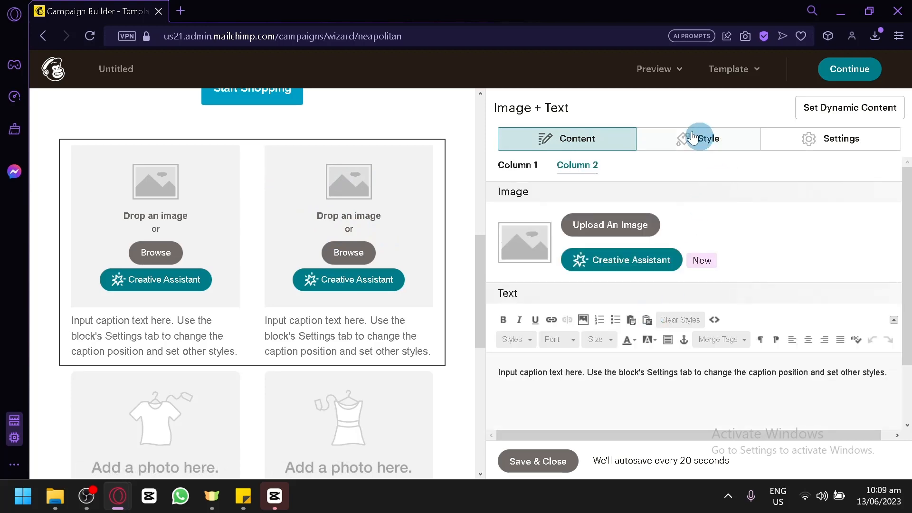
scroll(343, 235, "up", 7)
scroll(314, 215, "down", 7)
scroll(328, 213, "up", 7)
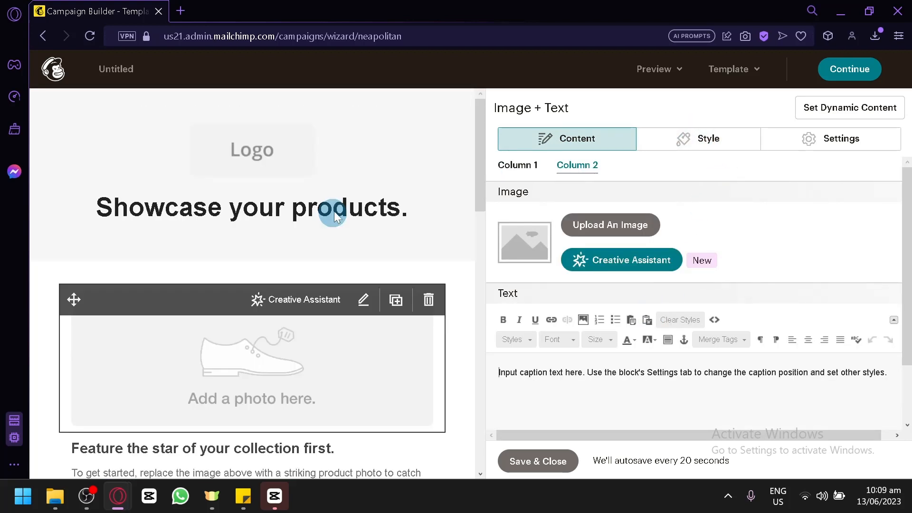
scroll(370, 219, "down", 5)
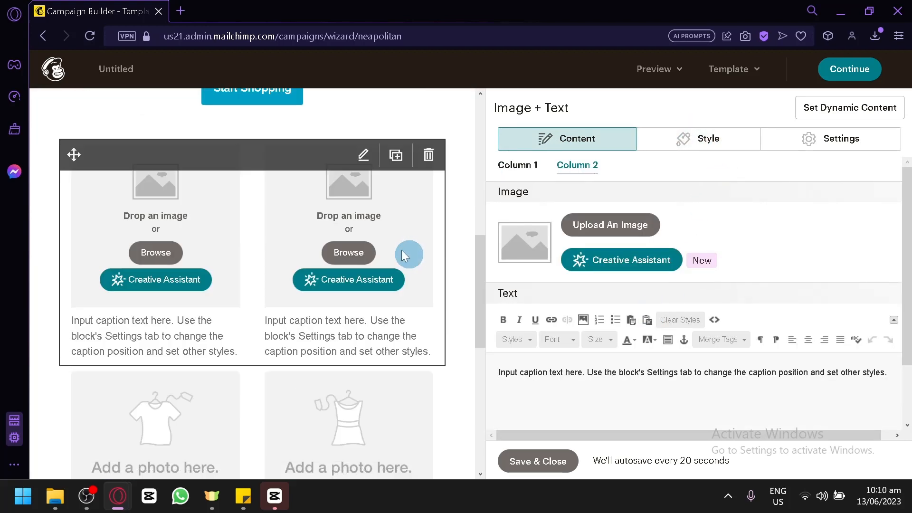
Set the Image + Text block's image border to Dotted and try the border width, colour and rounded corners options
left_click(663, 142)
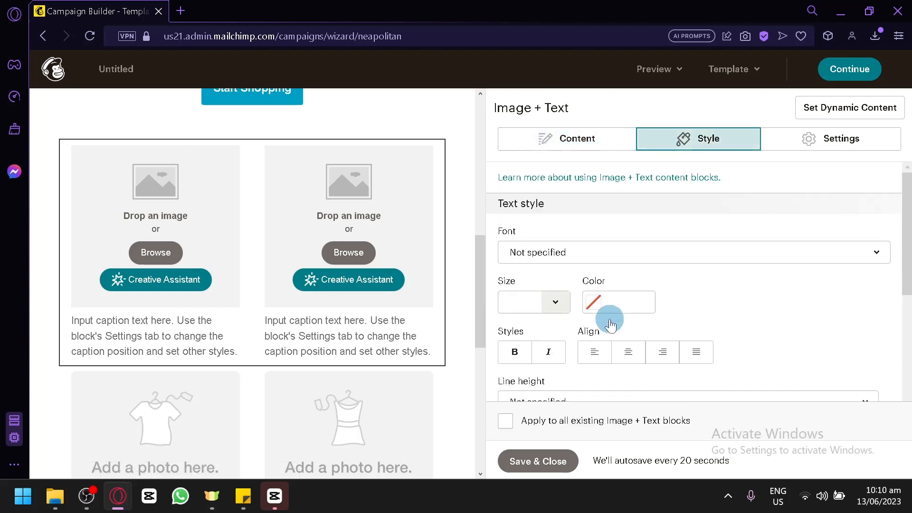
scroll(554, 272, "down", 2)
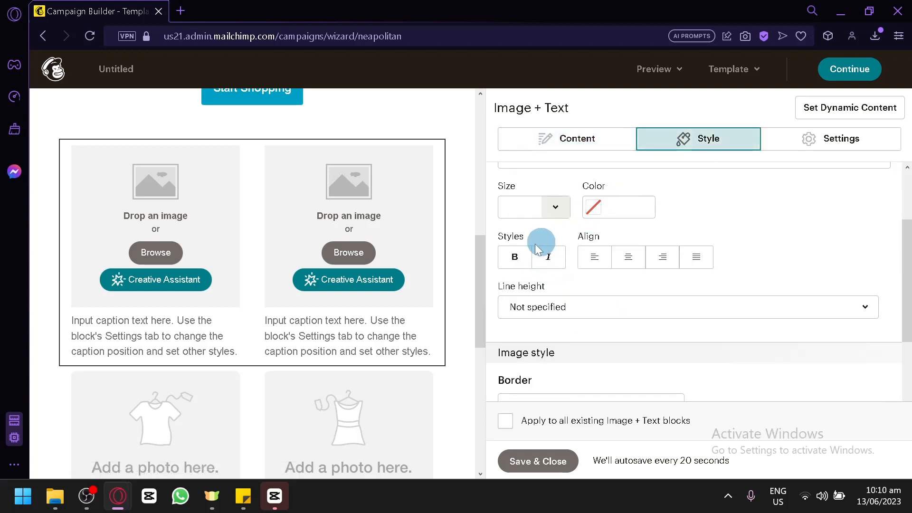
scroll(536, 296, "down", 2)
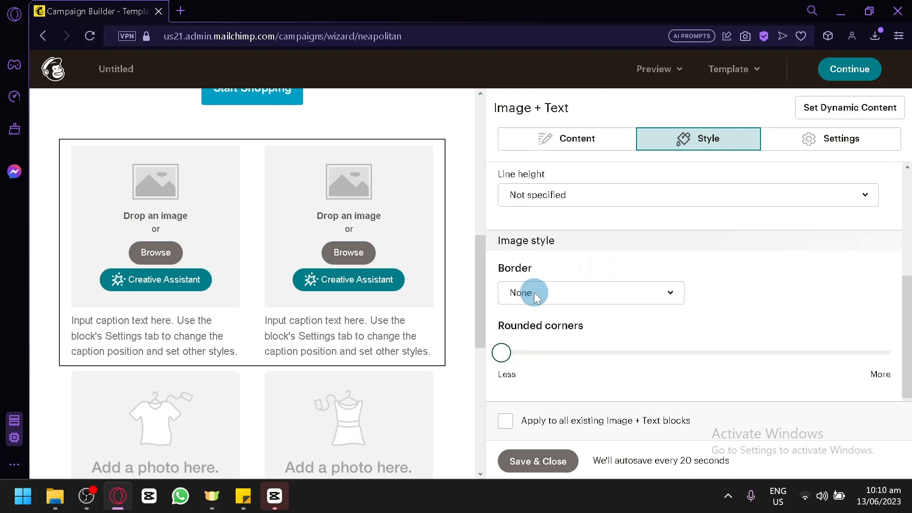
left_click(589, 293)
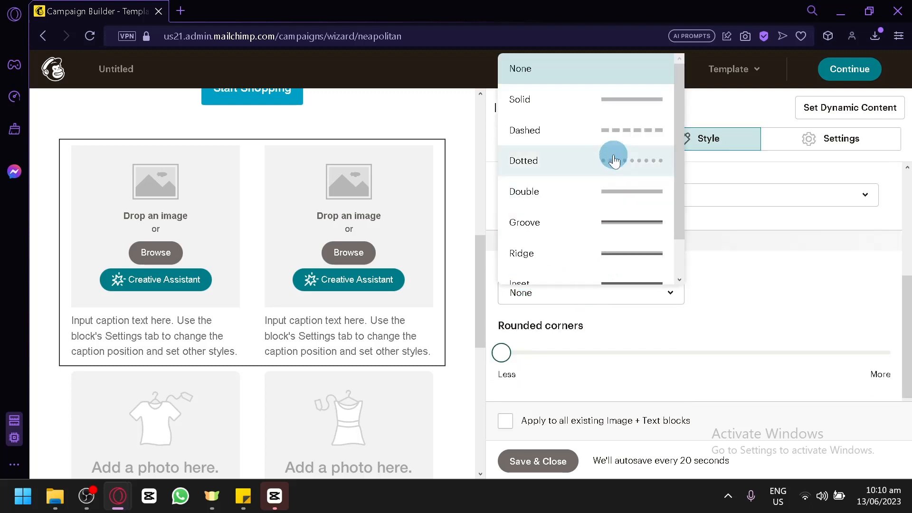
left_click(614, 155)
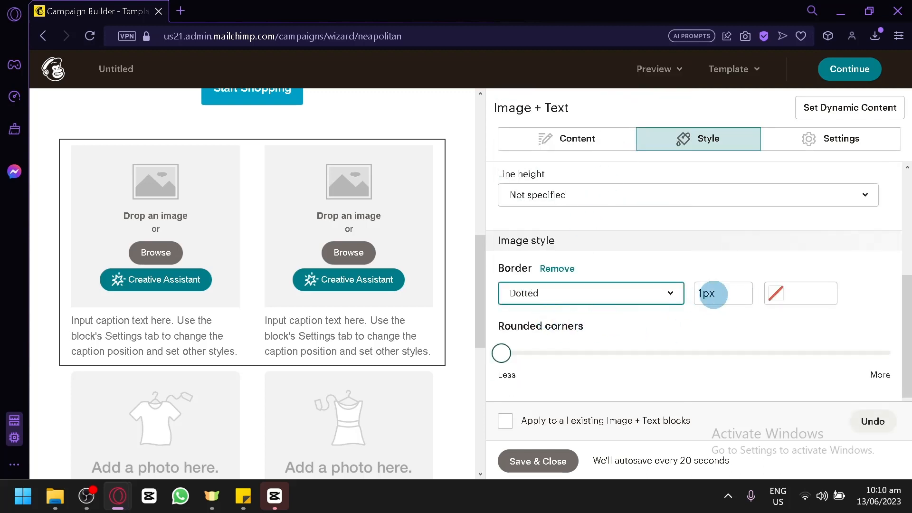
left_click(712, 293)
left_click(801, 293)
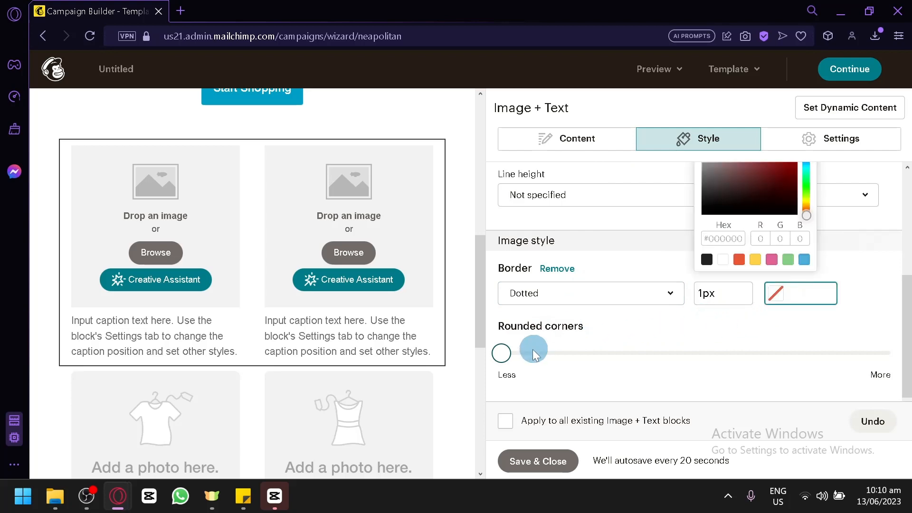
left_click_drag(505, 353, 533, 380)
scroll(613, 328, "up", 2)
scroll(586, 319, "up", 3)
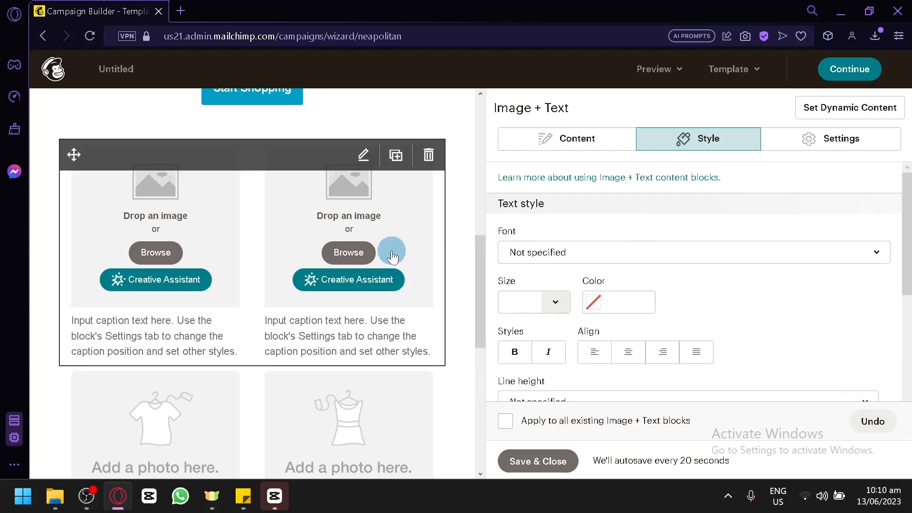
Try to delete the two-column Image + Text block below the Start Shopping button, and save and close its editor
scroll(391, 248, "up", 10)
left_click(565, 147)
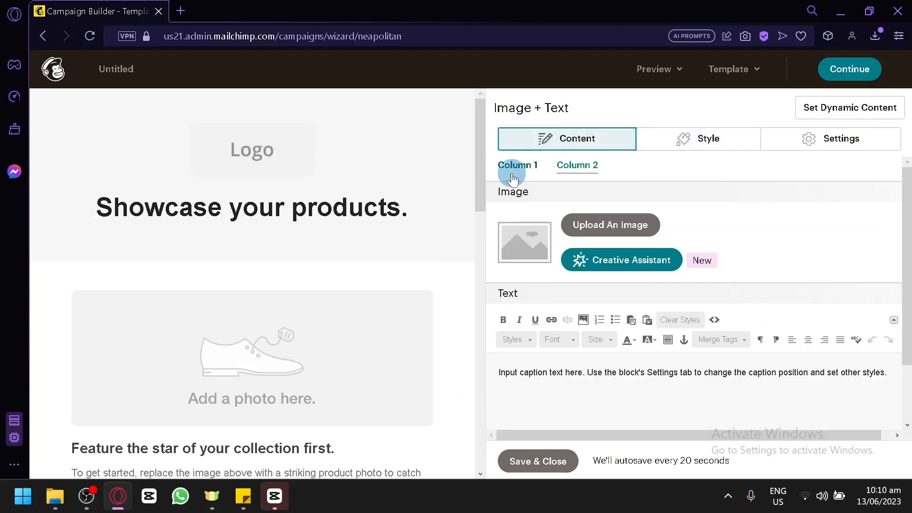
scroll(225, 280, "down", 10)
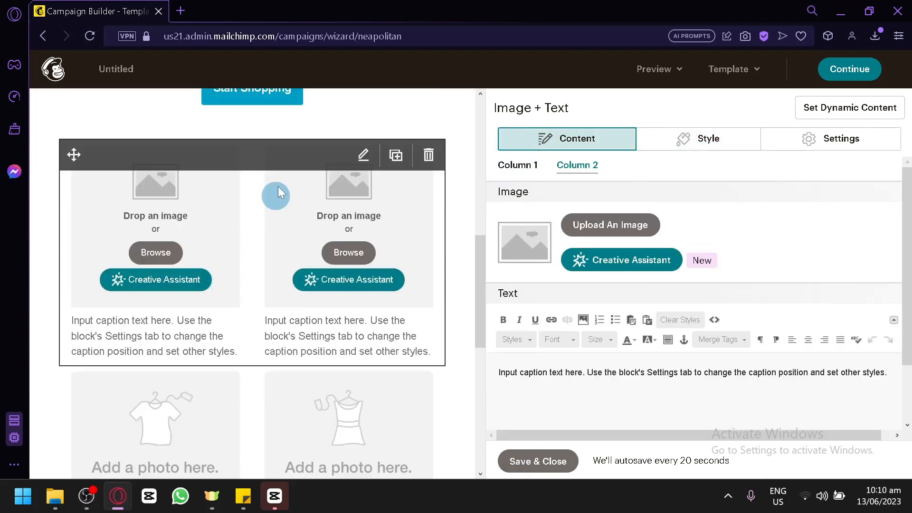
left_click(429, 155)
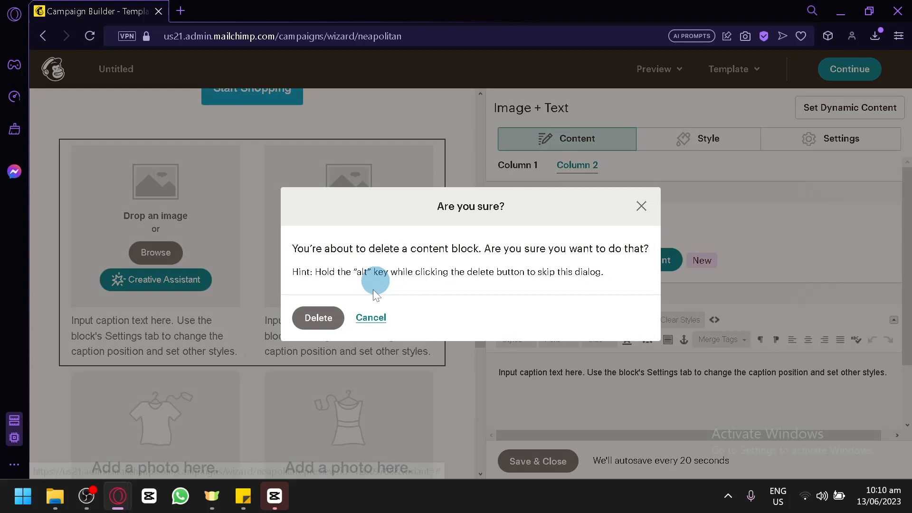
left_click(318, 323)
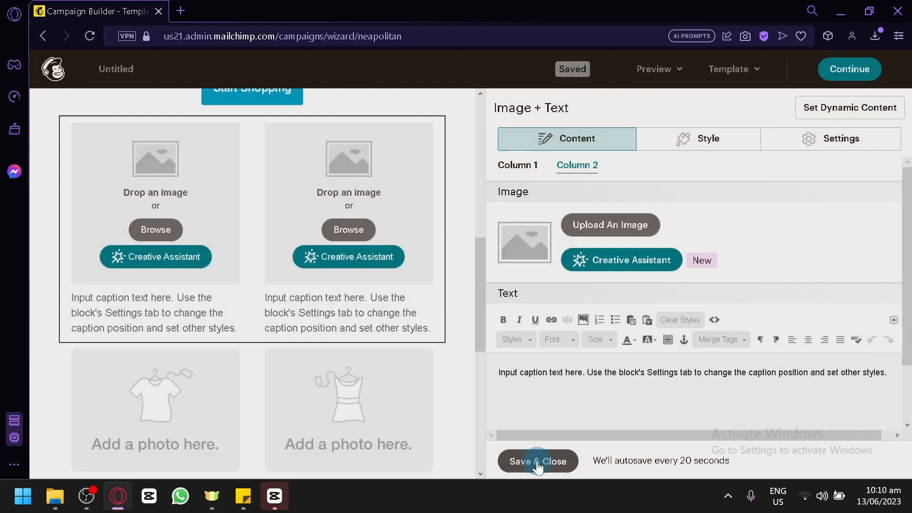
left_click(534, 461)
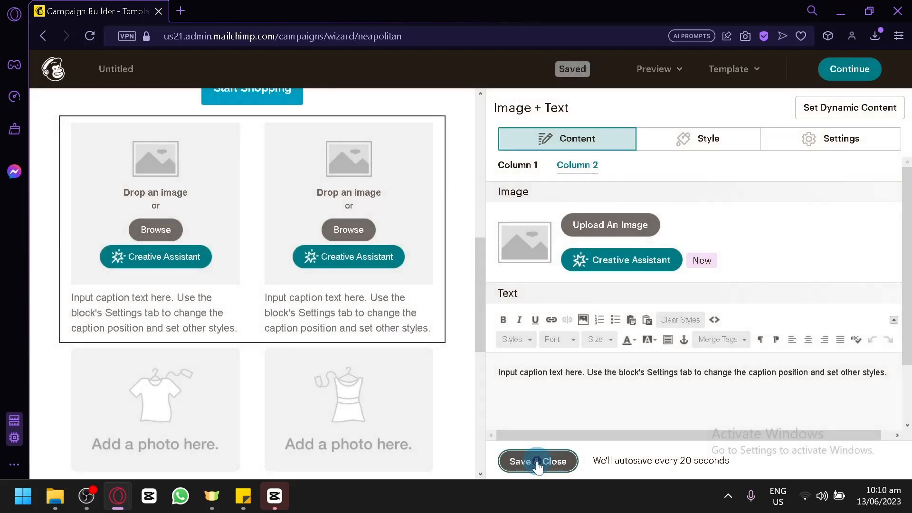
scroll(281, 323, "up", 8)
scroll(280, 323, "down", 5)
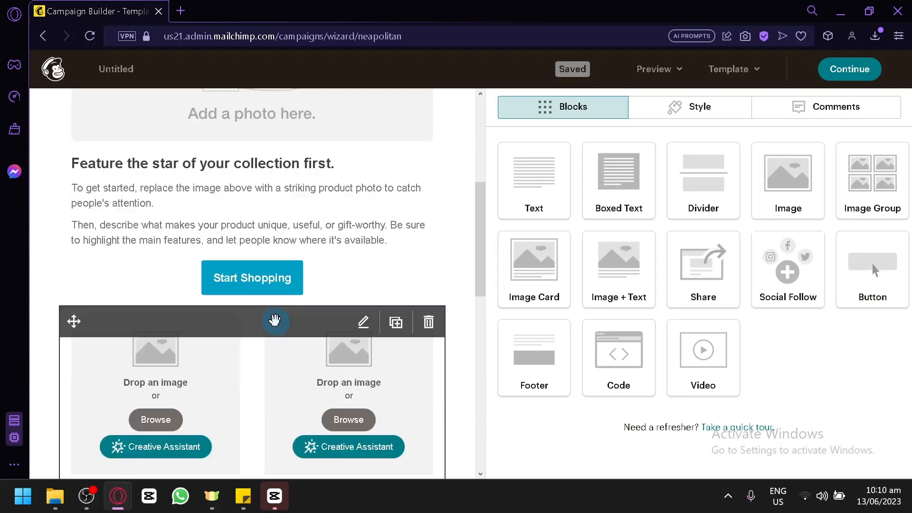
Delete the two-column Image + Text block and the Related products / What's on sale block below the Start Shopping button
left_click(426, 320)
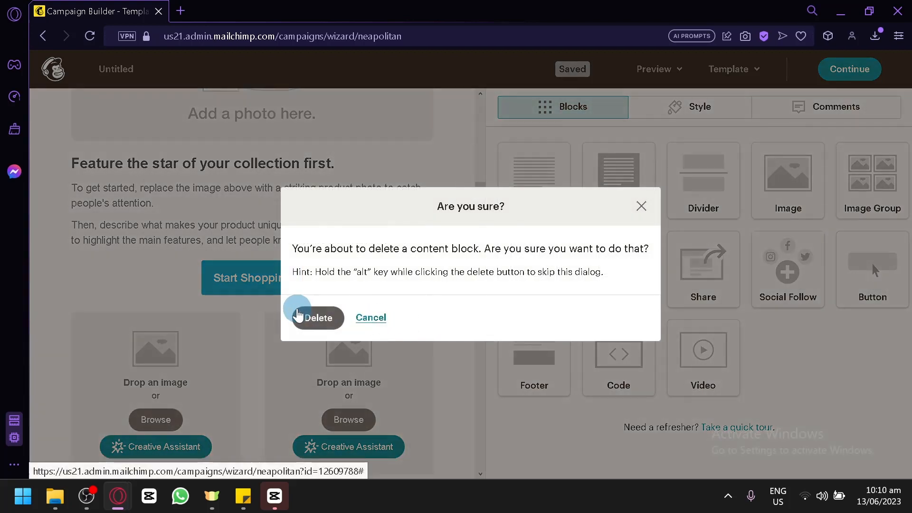
left_click(309, 318)
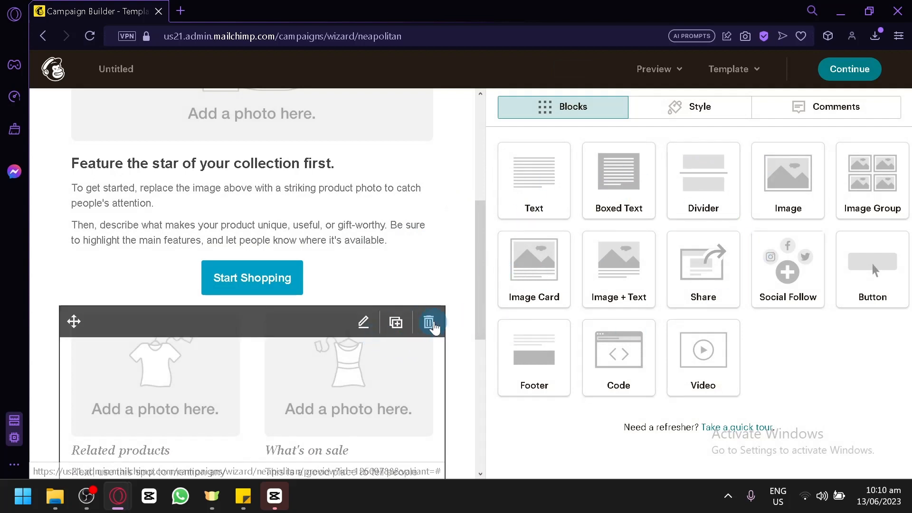
left_click(427, 320)
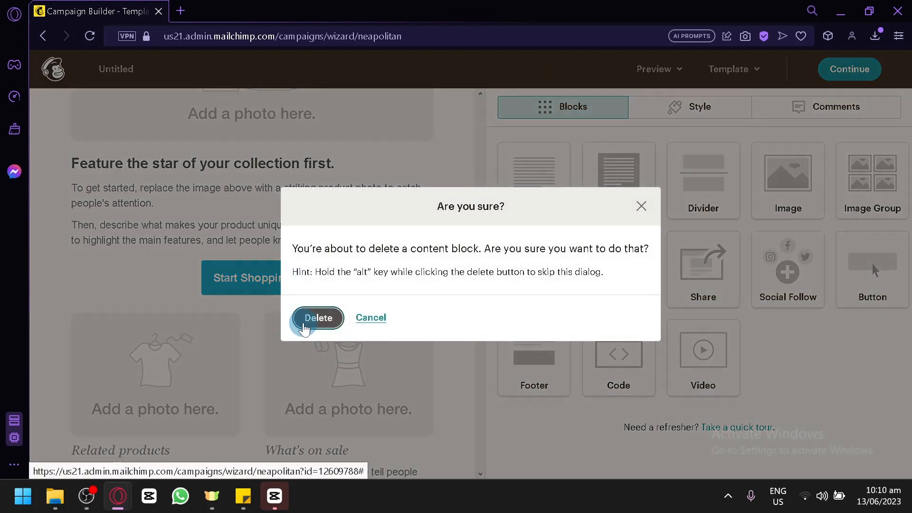
left_click(317, 318)
Add a Text block between the "Showcase your products." heading and the main product photo
scroll(350, 300, "up", 5)
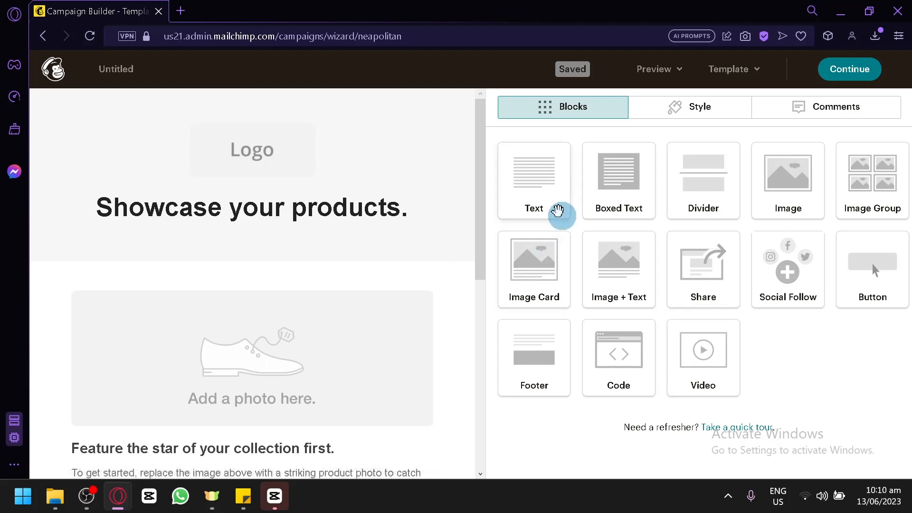
left_click_drag(558, 209, 328, 249)
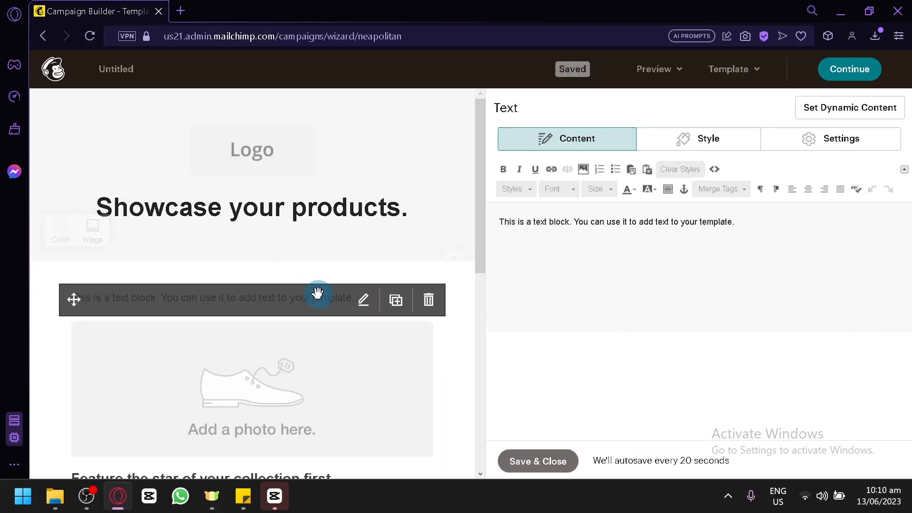
key("ctrl+a")
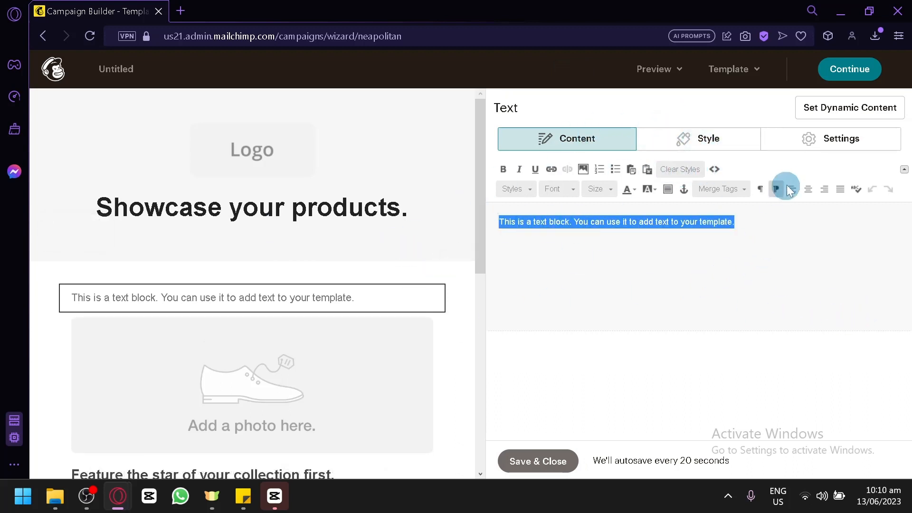
left_click(749, 244)
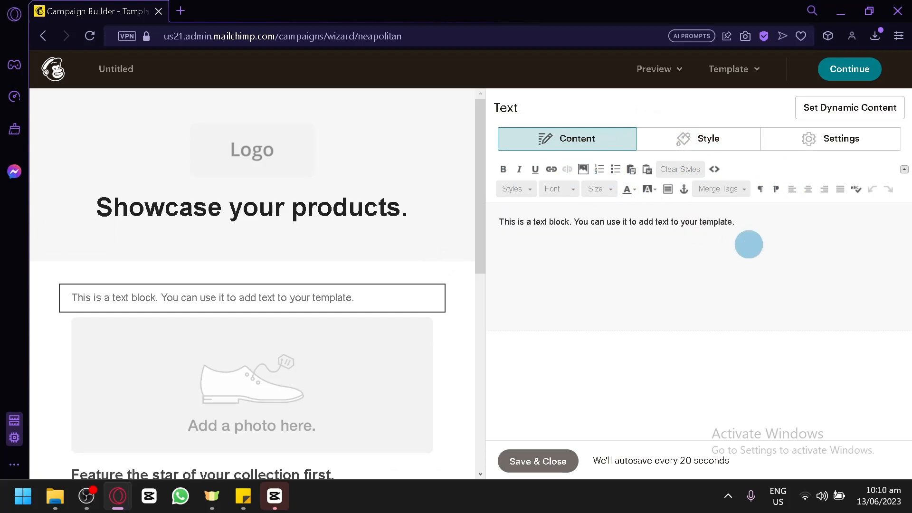
Upload the portrait photo of the woman in a black hat and insert it into the text block at 2848 × 4288
left_click(584, 167)
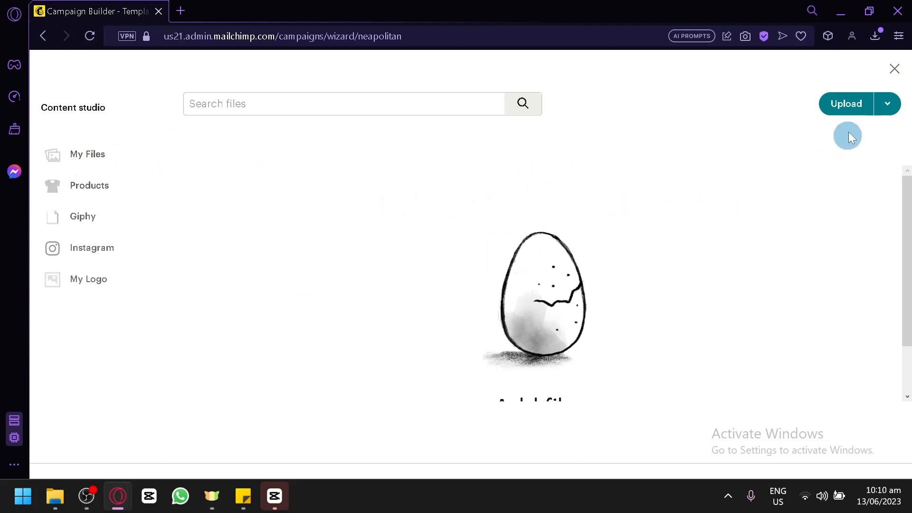
left_click(844, 109)
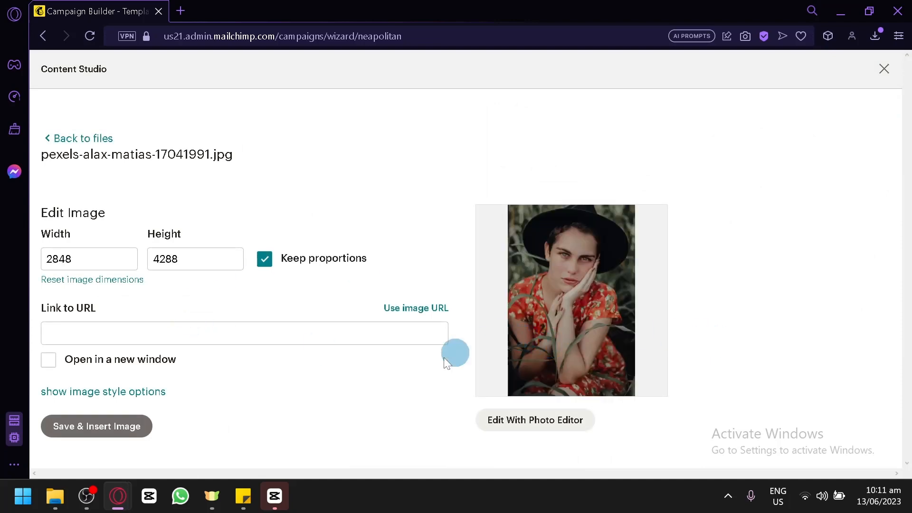
left_click(142, 425)
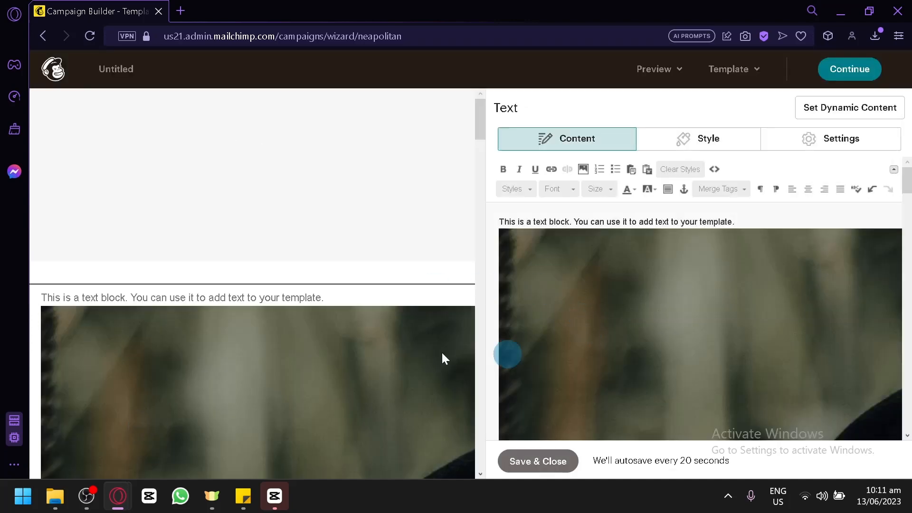
Resize the oversized portrait image in the text block to a width of 180 and a reduced height, without keeping proportions
scroll(288, 360, "down", 10)
scroll(321, 312, "down", 5)
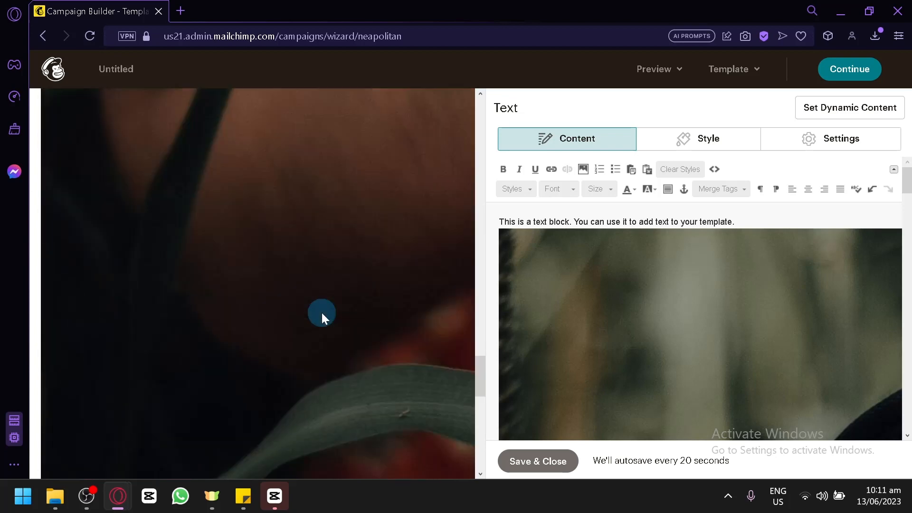
scroll(697, 337, "down", 11)
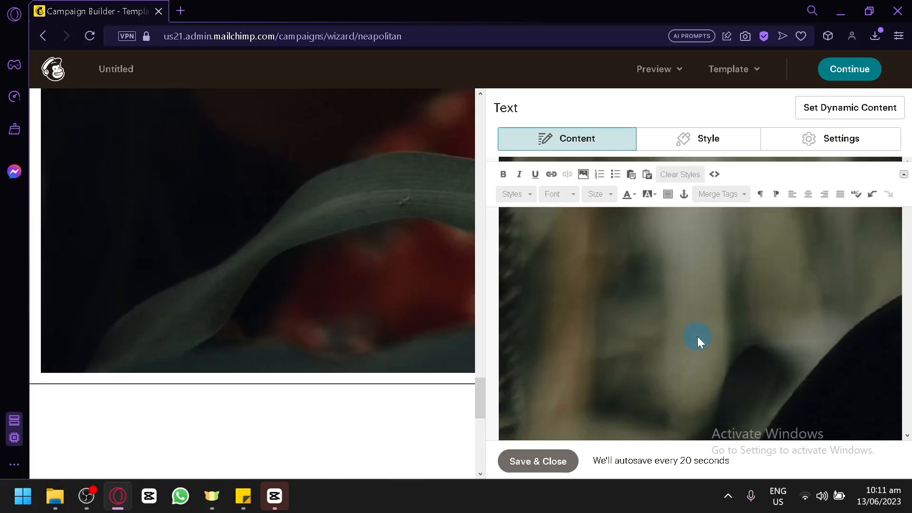
left_click(697, 337)
scroll(697, 337, "up", 11)
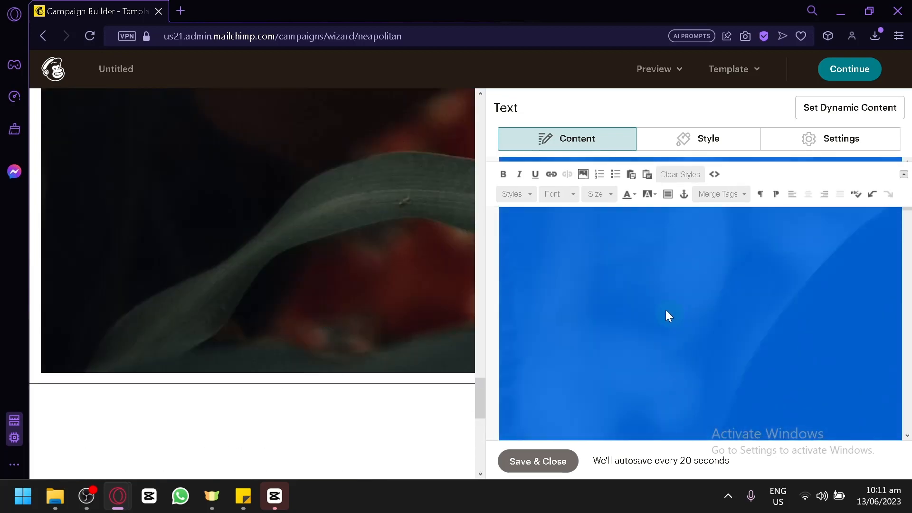
double_click(627, 261)
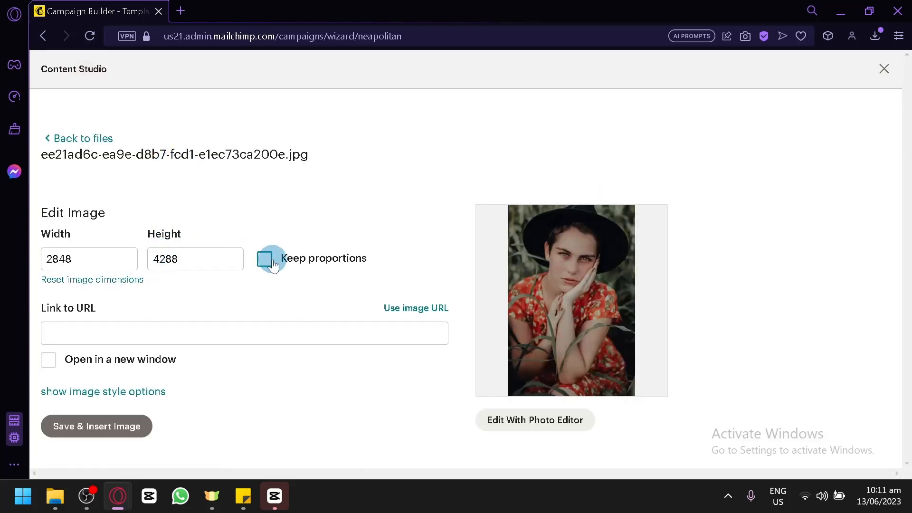
left_click(262, 262)
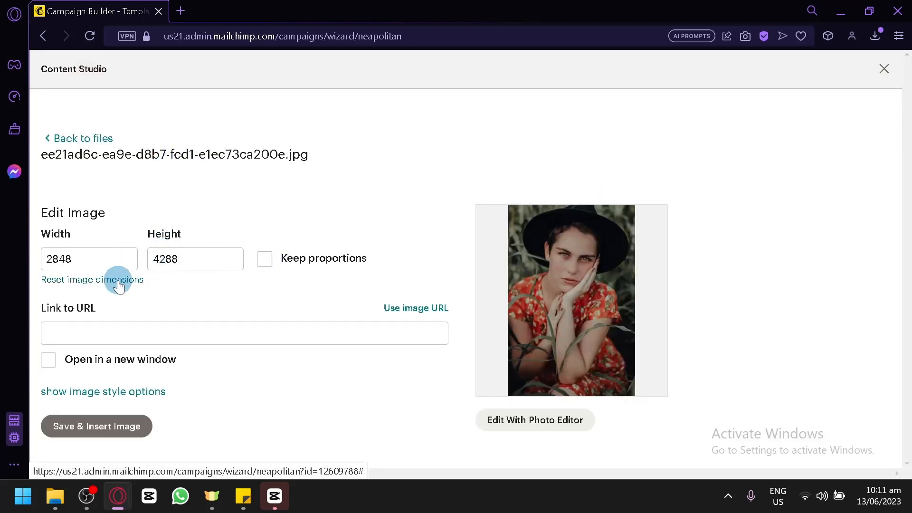
double_click(61, 257)
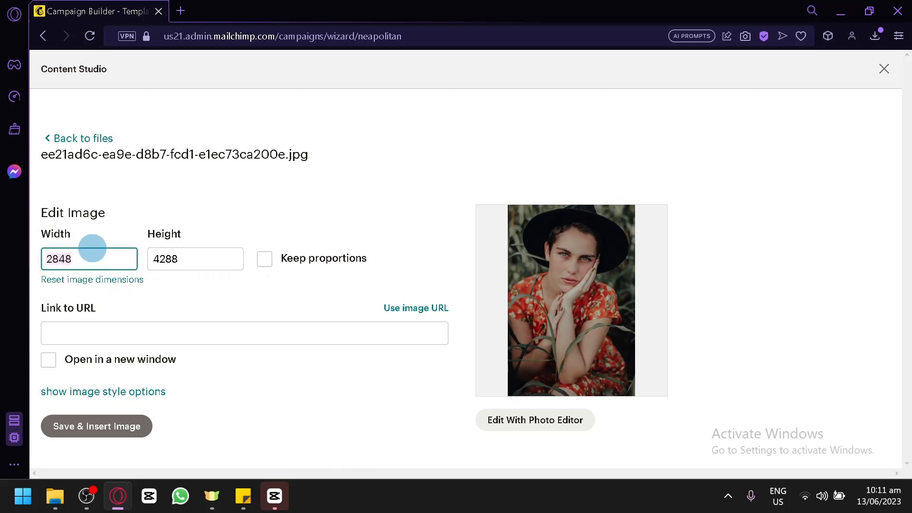
key("Tab")
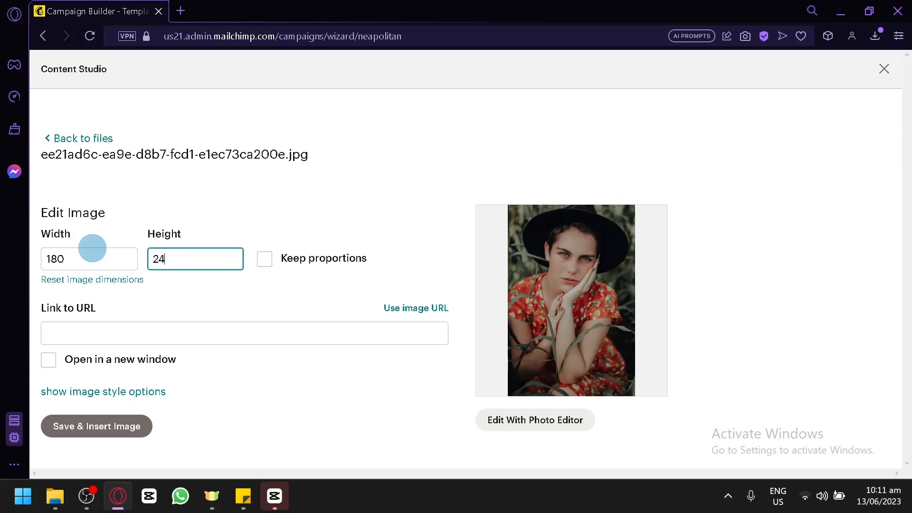
left_click(120, 426)
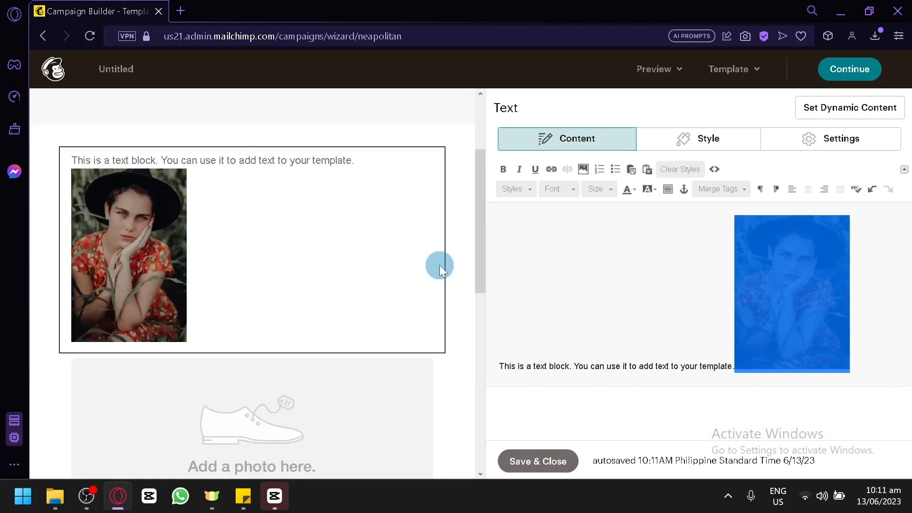
Move the portrait image below the placeholder sentence in the text block, leaving blank lines between them
left_click(711, 337)
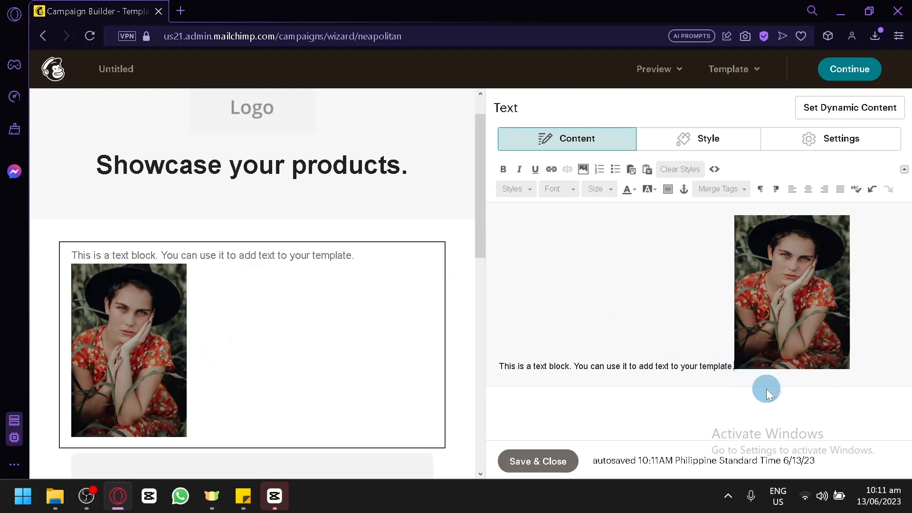
key("Return")
key("Return")
key("Return")
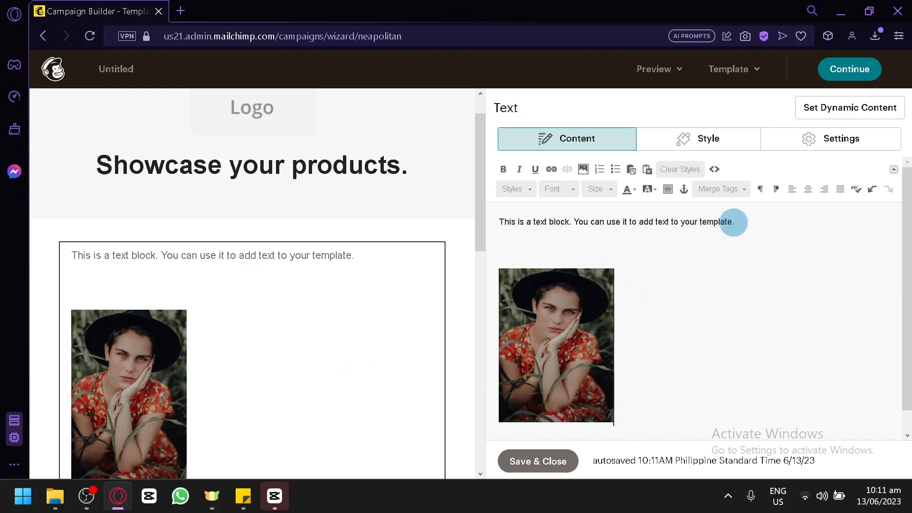
Duplicate the sentence "This is a text block. You can use it to add text to your template." on its own line directly above the portrait image
left_click_drag(733, 222, 494, 221)
key("ctrl+c")
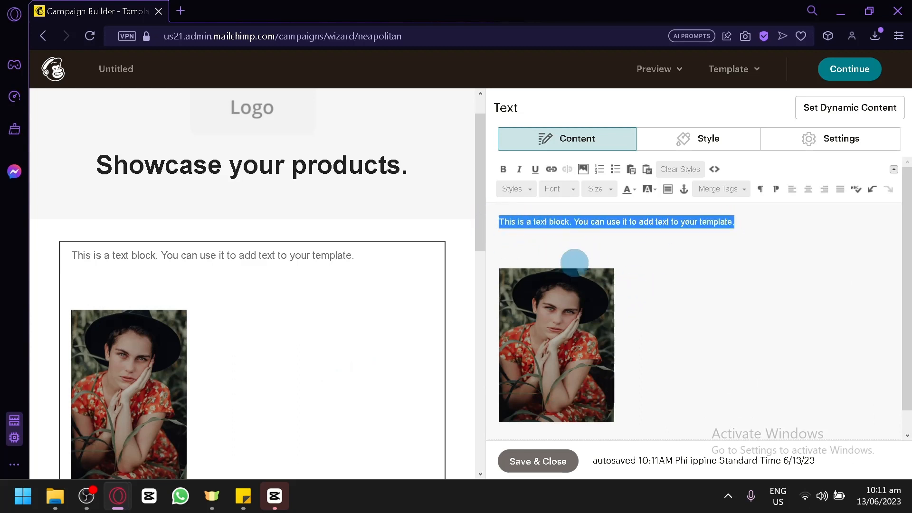
left_click(570, 261)
key("ctrl+v")
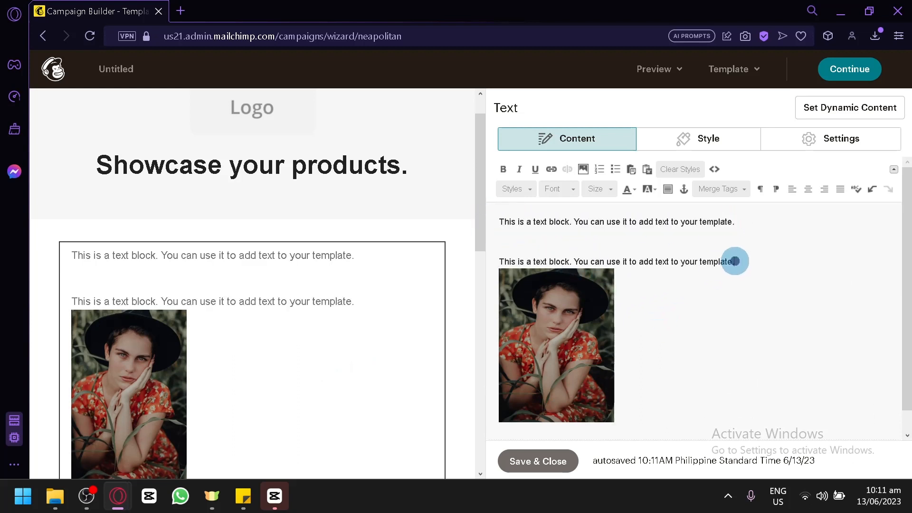
key("Return")
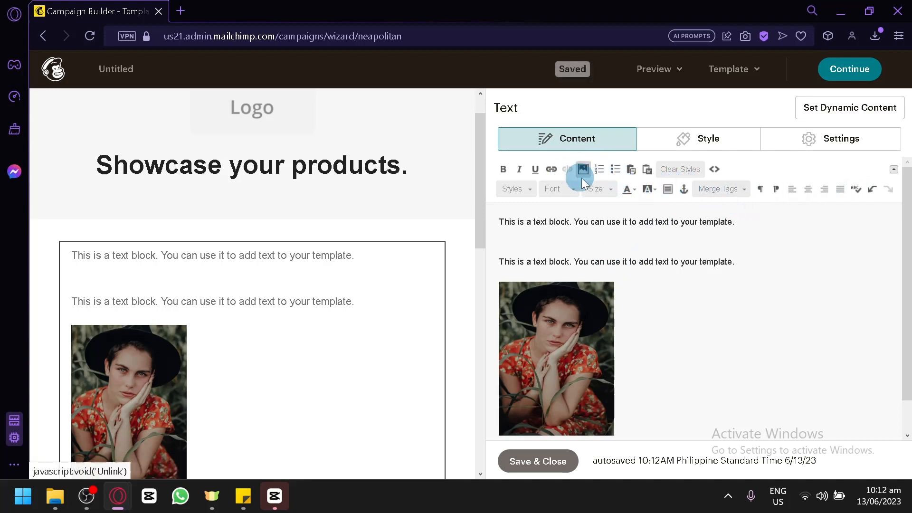
Check the text block in the email layout, and save and close its editor
left_click(541, 321)
scroll(277, 287, "down", 8)
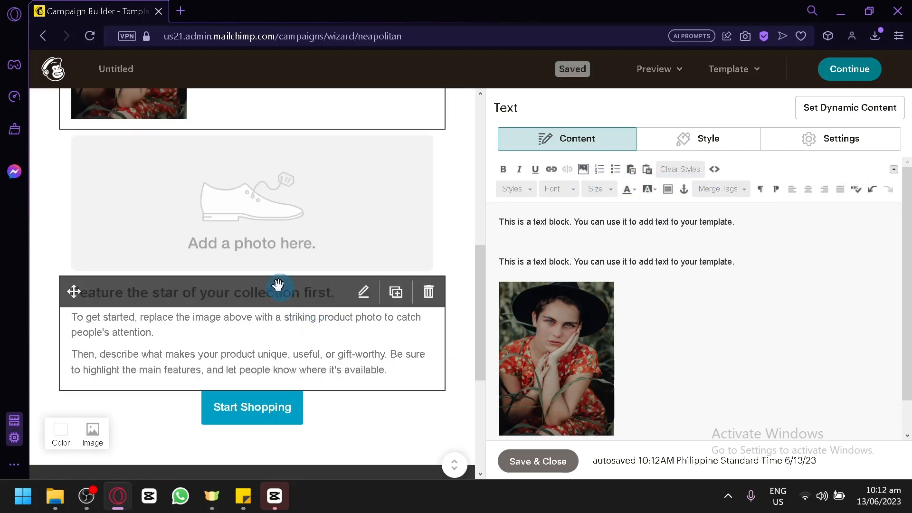
scroll(170, 252, "up", 6)
scroll(329, 259, "down", 6)
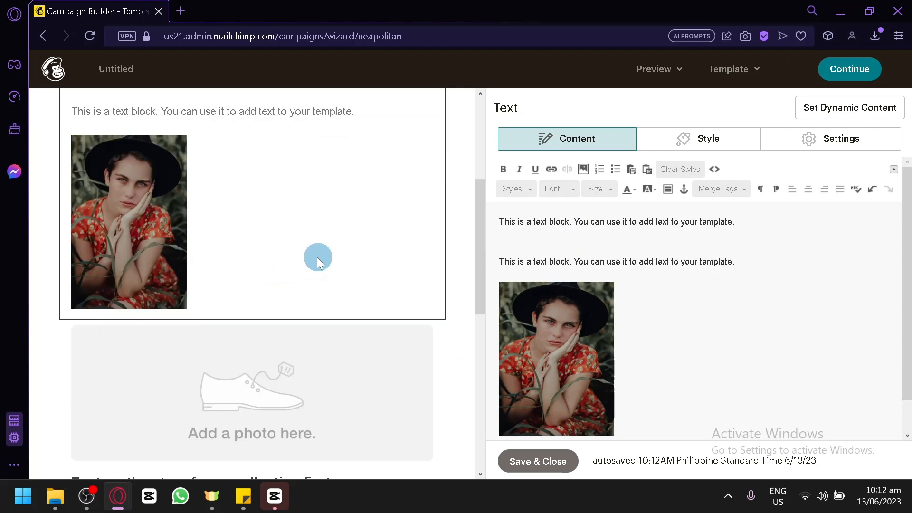
scroll(255, 226, "up", 8)
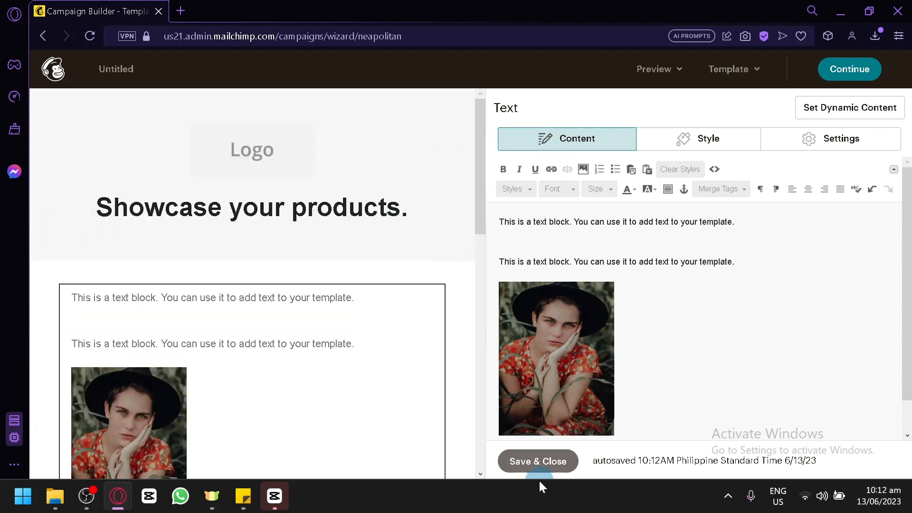
left_click(537, 461)
Add a Divider block between the "Showcase your products." heading and the text block
scroll(358, 303, "down", 5)
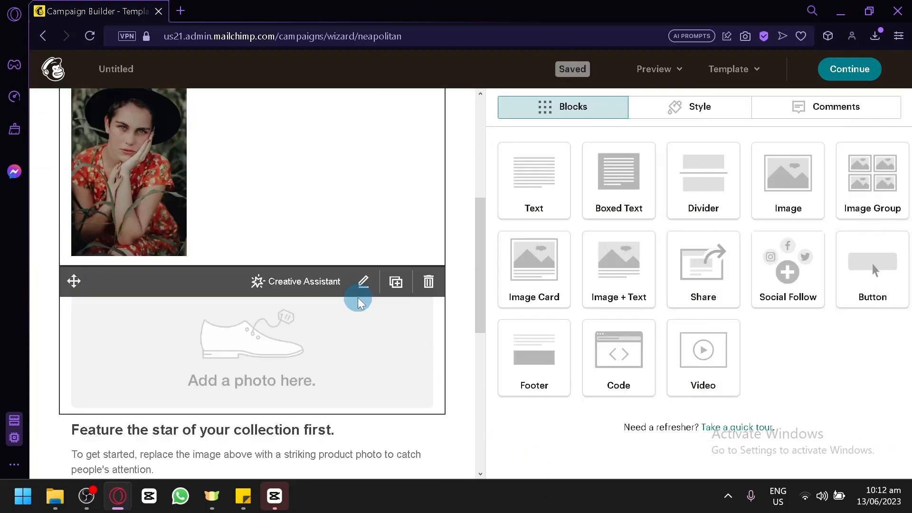
scroll(358, 303, "up", 6)
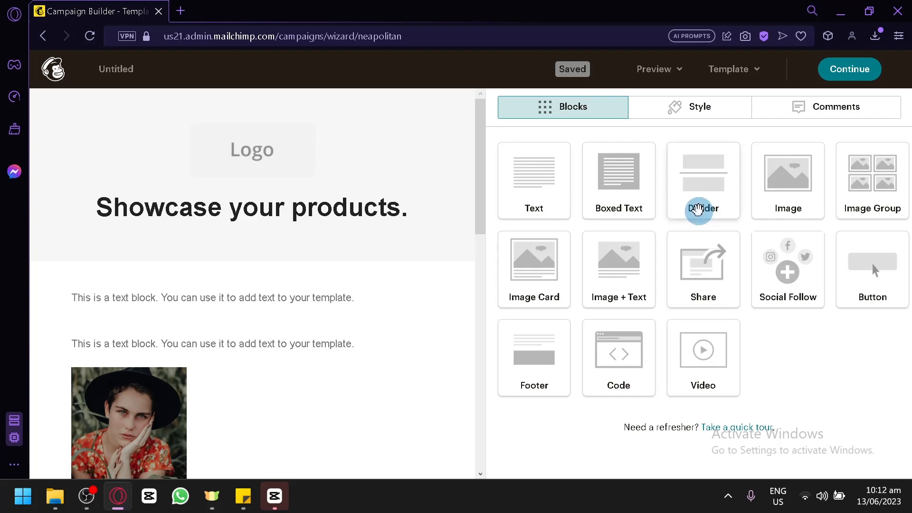
left_click_drag(702, 182, 136, 300)
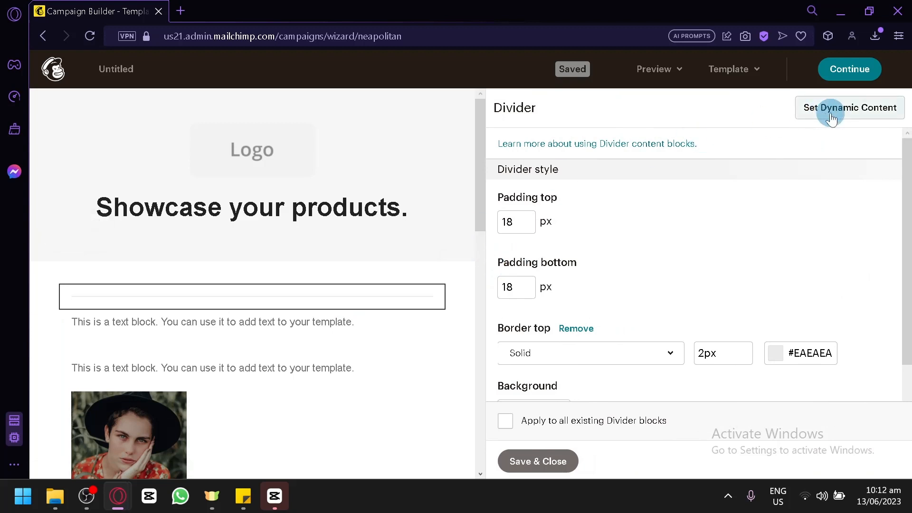
Continue to the campaign setup page without making the Classic Builder the default email editor
left_click(848, 68)
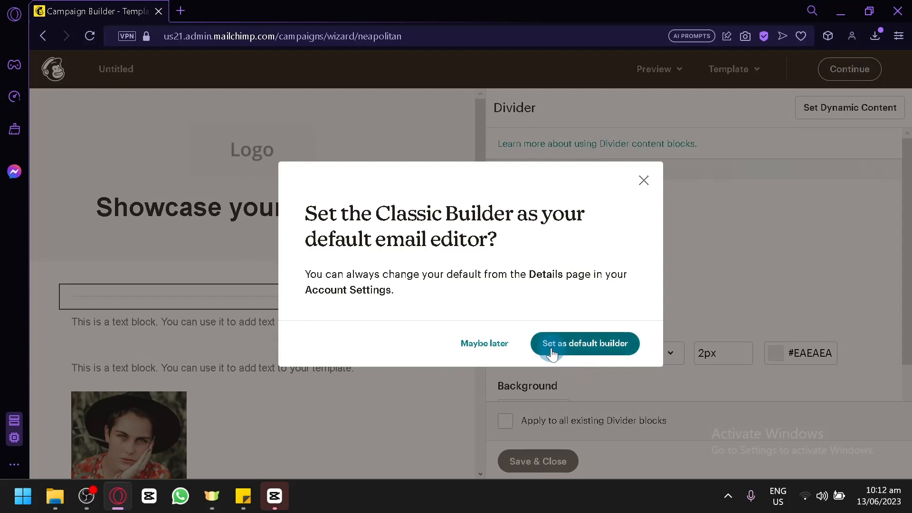
left_click(476, 344)
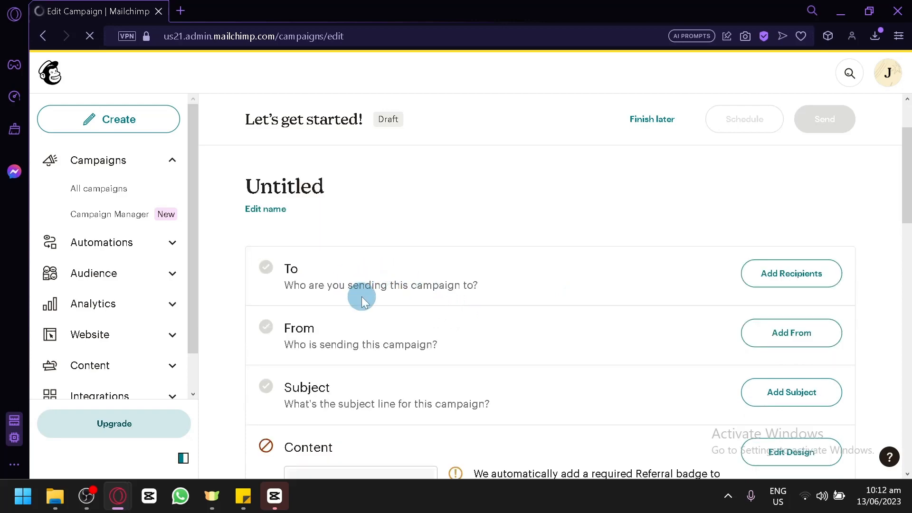
Examine the campaign draft's recipient, sender, subject and content sections, the content warnings and the sharing options
scroll(379, 258, "down", 2)
scroll(377, 253, "down", 4)
scroll(448, 128, "up", 2)
scroll(633, 244, "down", 8)
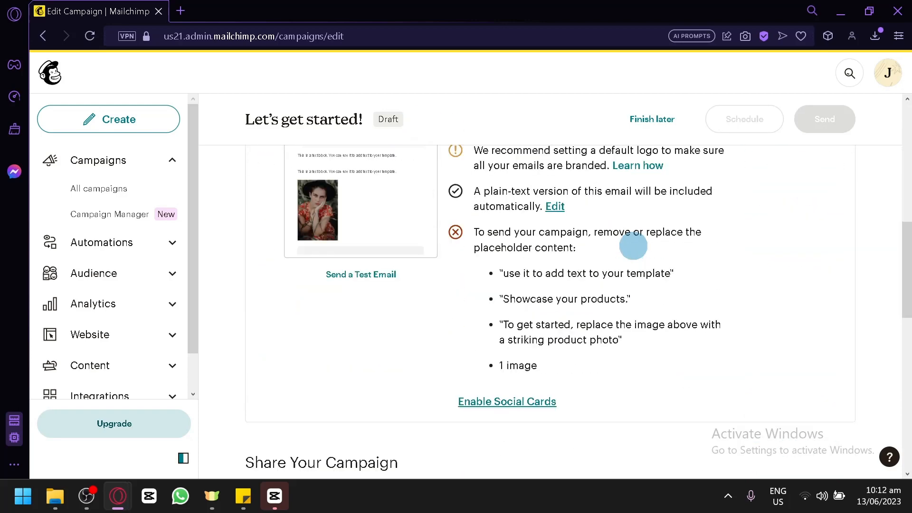
scroll(466, 246, "up", 12)
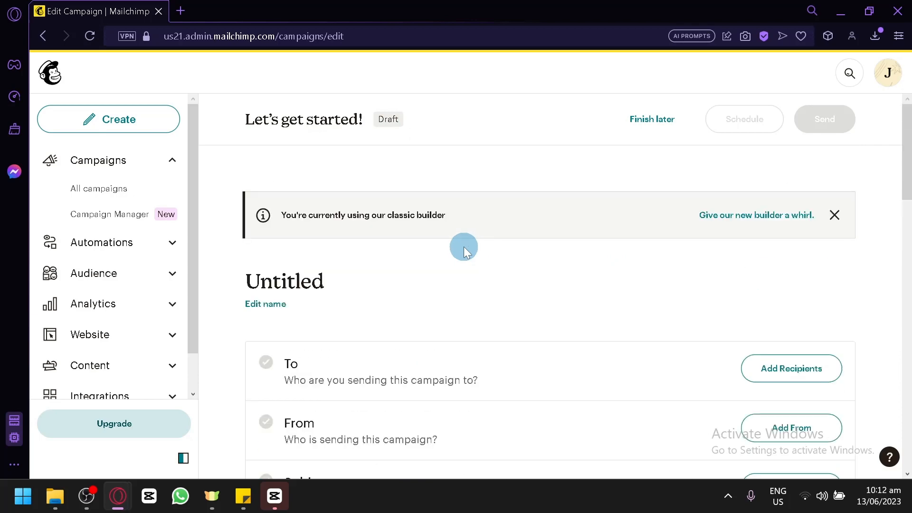
scroll(464, 246, "down", 5)
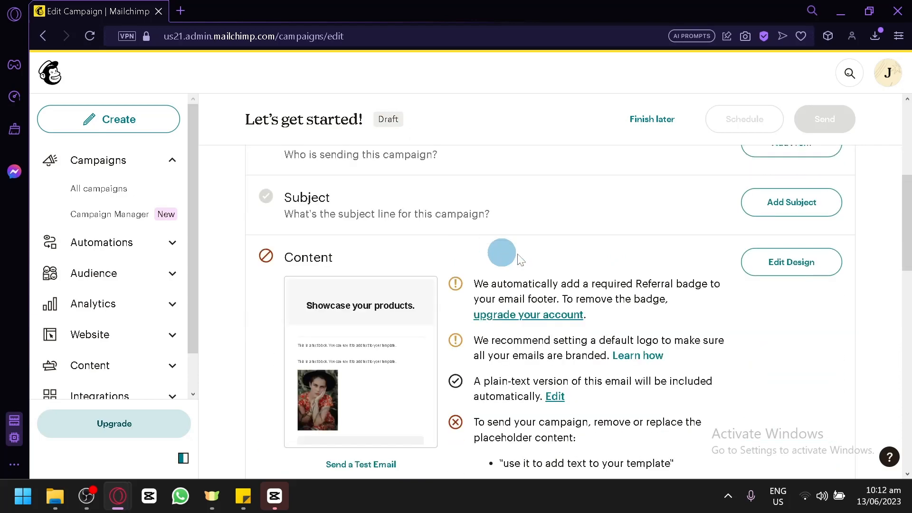
scroll(596, 266, "up", 5)
scroll(594, 266, "down", 3)
scroll(592, 266, "down", 8)
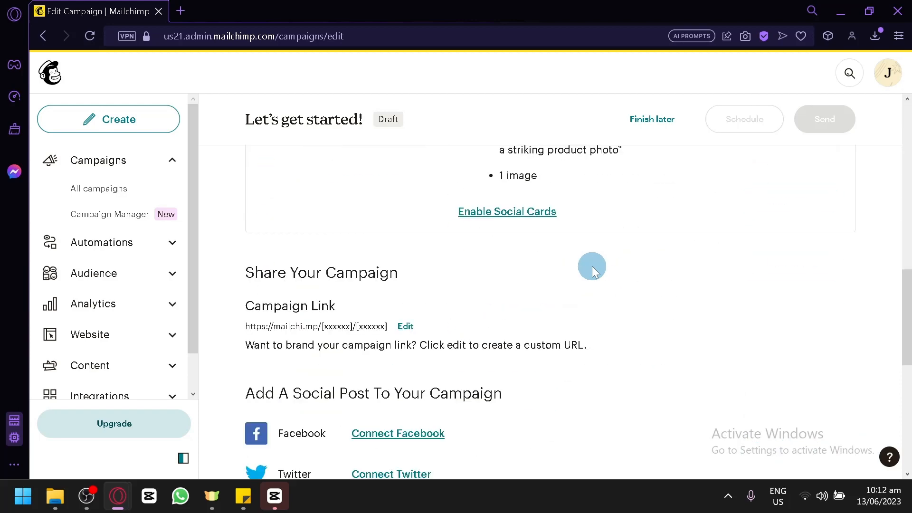